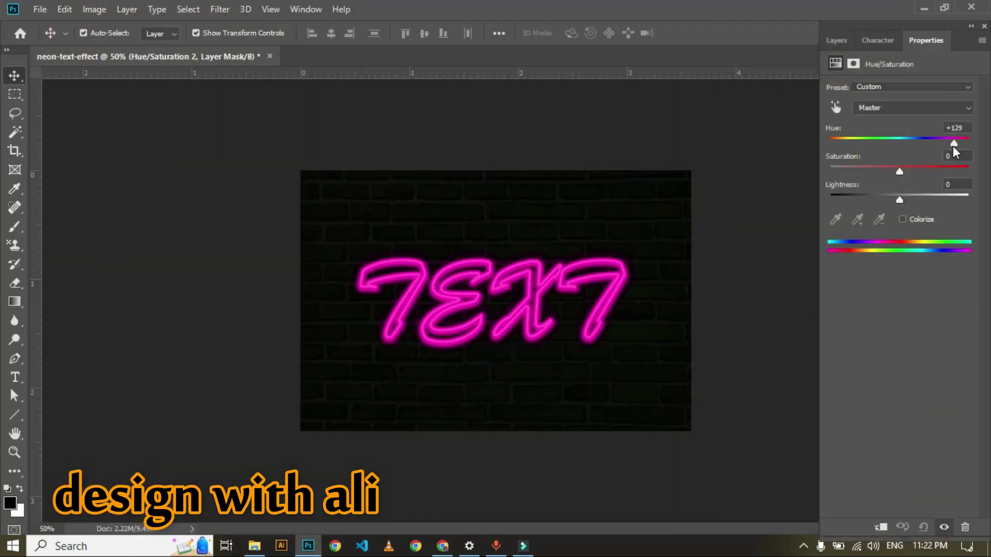
{"action": "left_click_drag", "start_coordinate": [952, 145], "coordinate": [930, 144]}
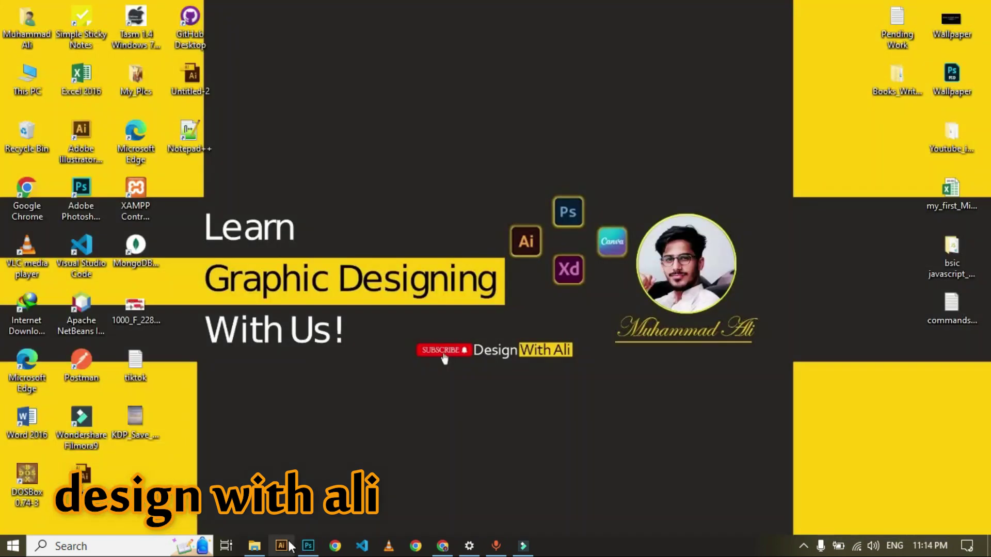
Step: Switch to Photoshop and show the expanded layer list beside the brick wall image without covering it
{"action": "left_click", "coordinate": [308, 548]}
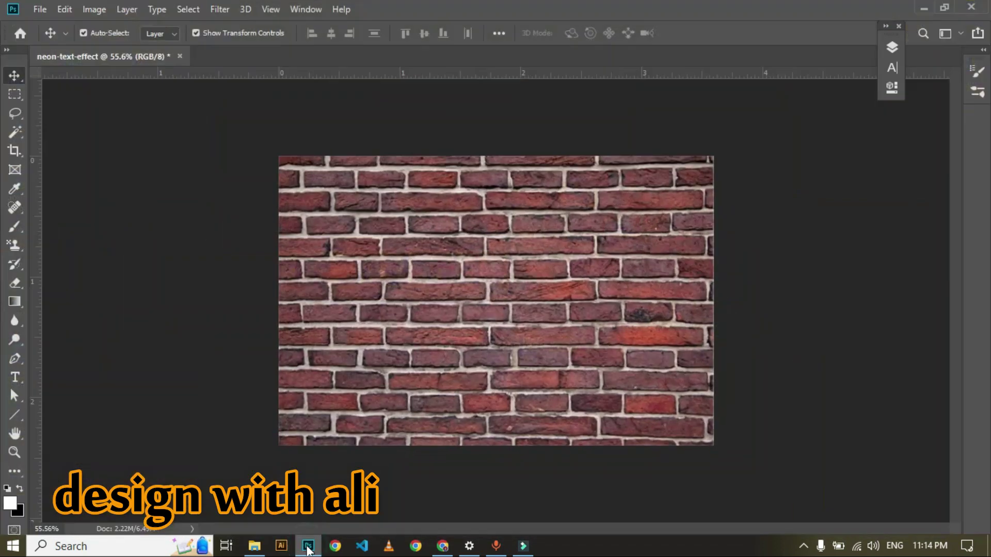
{"action": "left_click", "coordinate": [387, 293]}
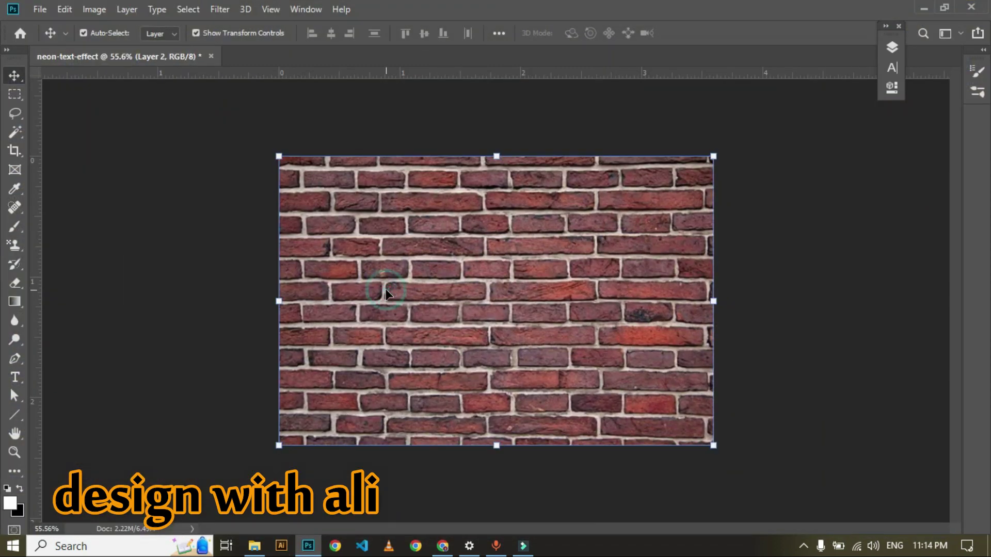
{"action": "left_click", "coordinate": [895, 48]}
{"action": "left_click", "coordinate": [768, 178]}
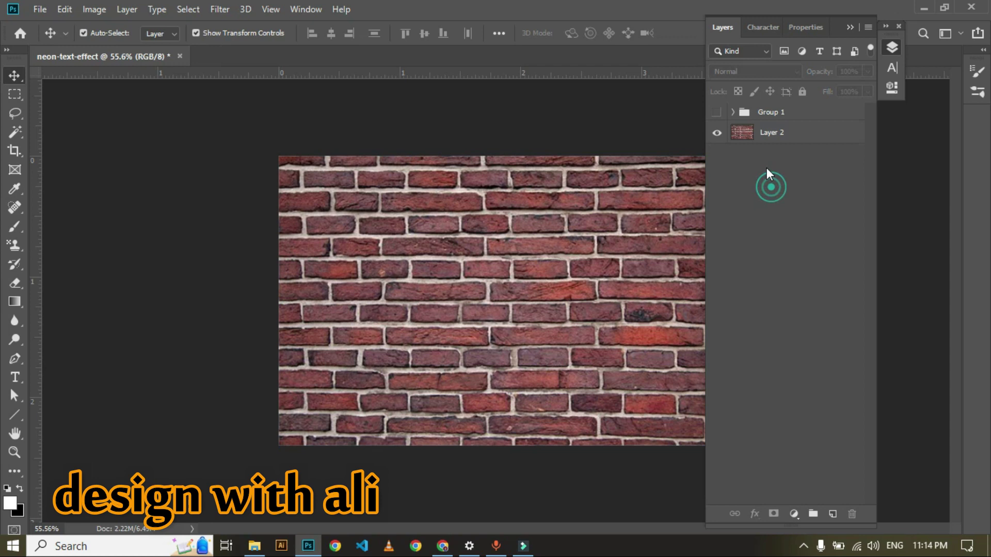
{"action": "left_click", "coordinate": [801, 137]}
{"action": "left_click_drag", "start_coordinate": [840, 34], "coordinate": [901, 37]}
{"action": "left_click", "coordinate": [190, 187]}
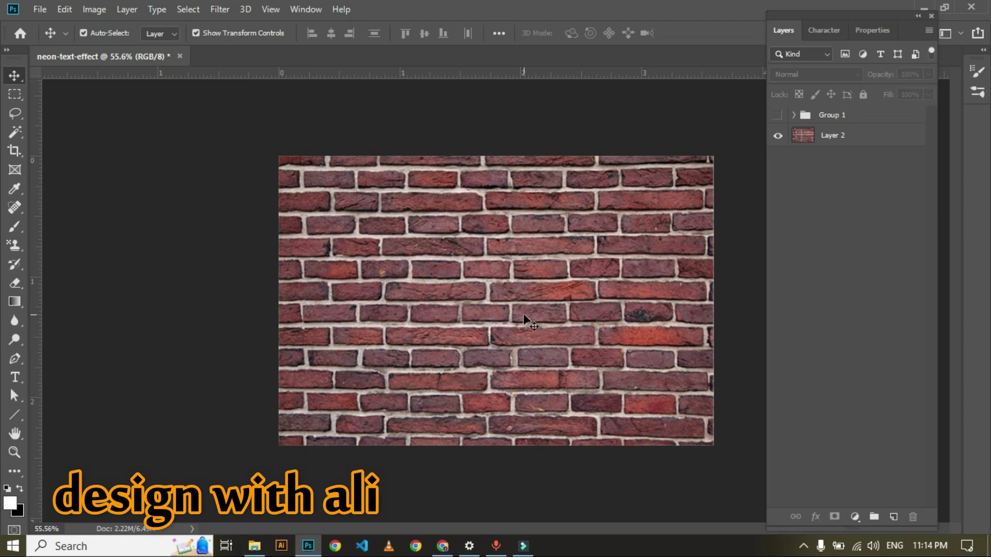
Step: Add a Levels adjustment above the brick wall layer and lower its output white level to 27
{"action": "left_click", "coordinate": [814, 148]}
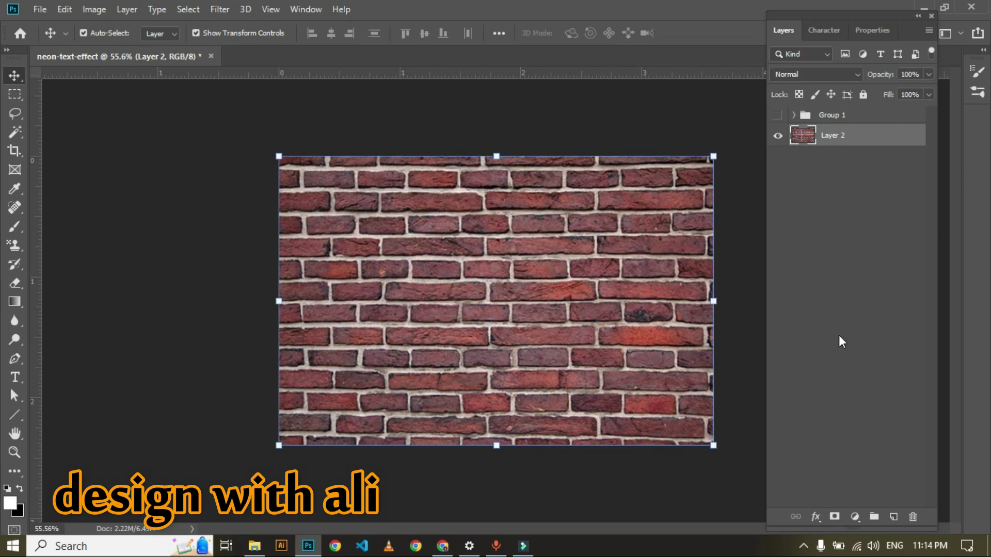
{"action": "left_click", "coordinate": [855, 517]}
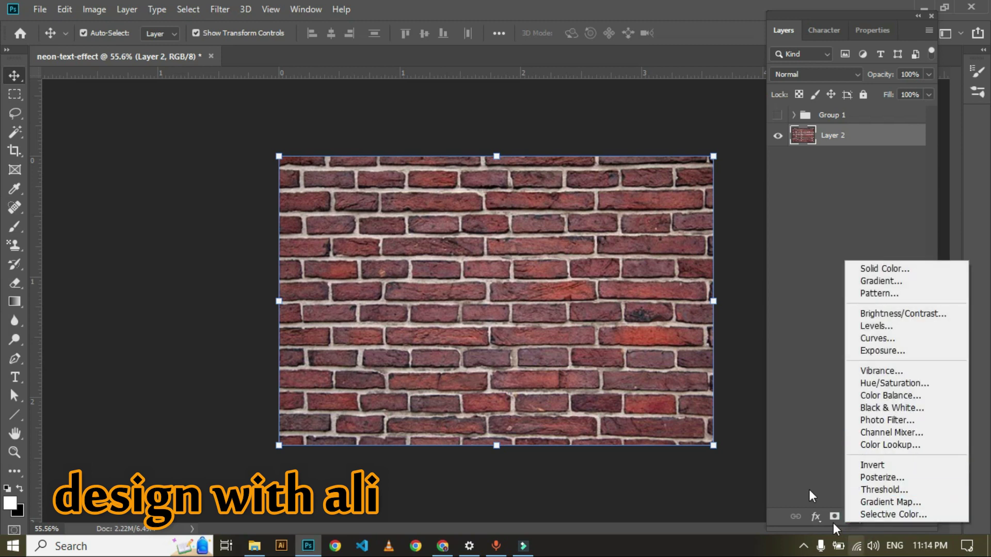
{"action": "left_click", "coordinate": [806, 469]}
{"action": "left_click", "coordinate": [854, 517]}
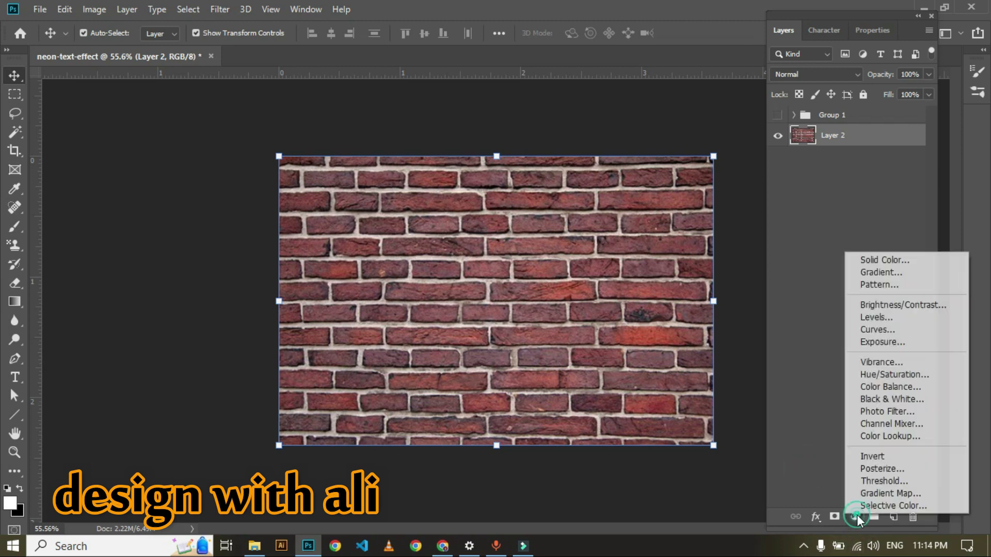
{"action": "left_click", "coordinate": [882, 317]}
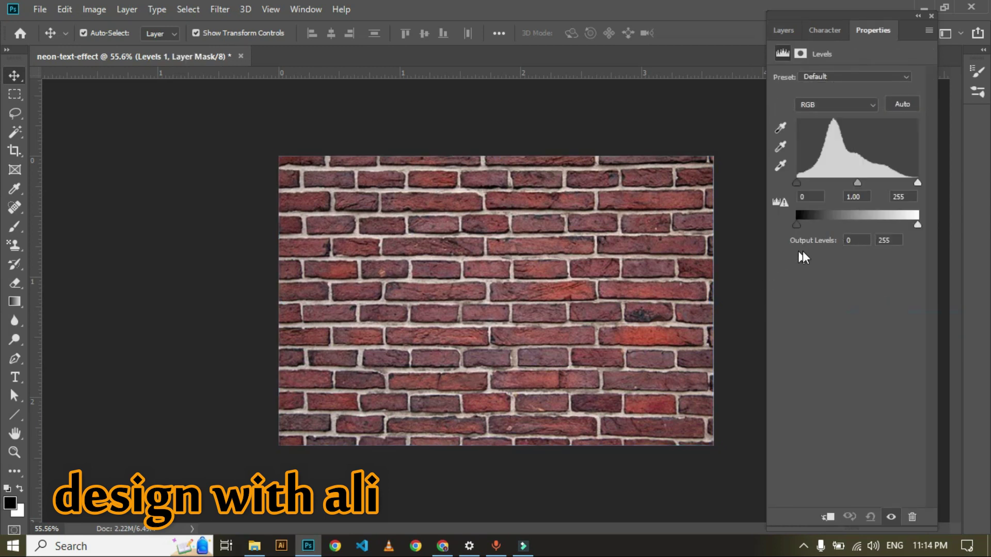
{"action": "left_click_drag", "start_coordinate": [914, 226], "coordinate": [809, 228]}
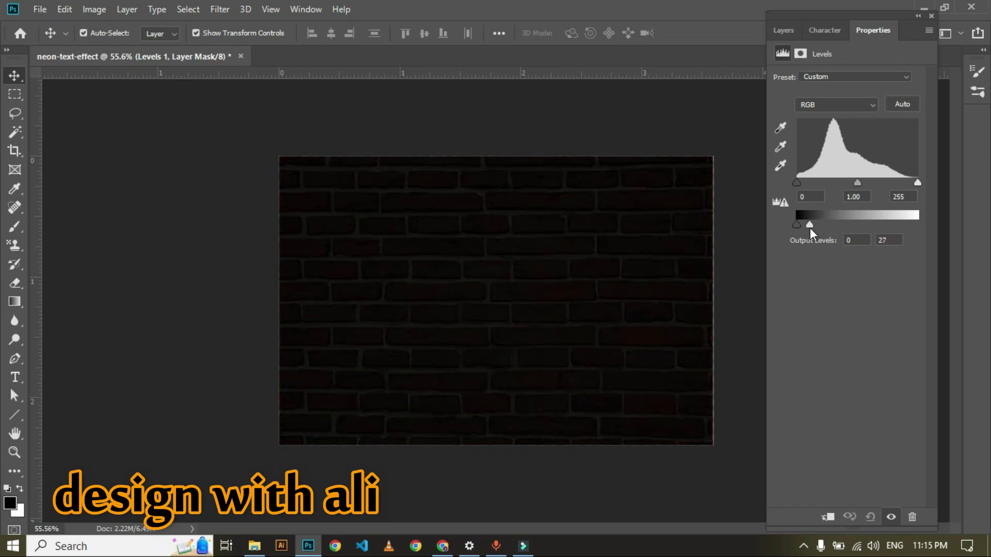
Step: Add a Curves adjustment above the Levels layer and lower its highlight point to input 253, output 195
{"action": "left_click", "coordinate": [918, 18]}
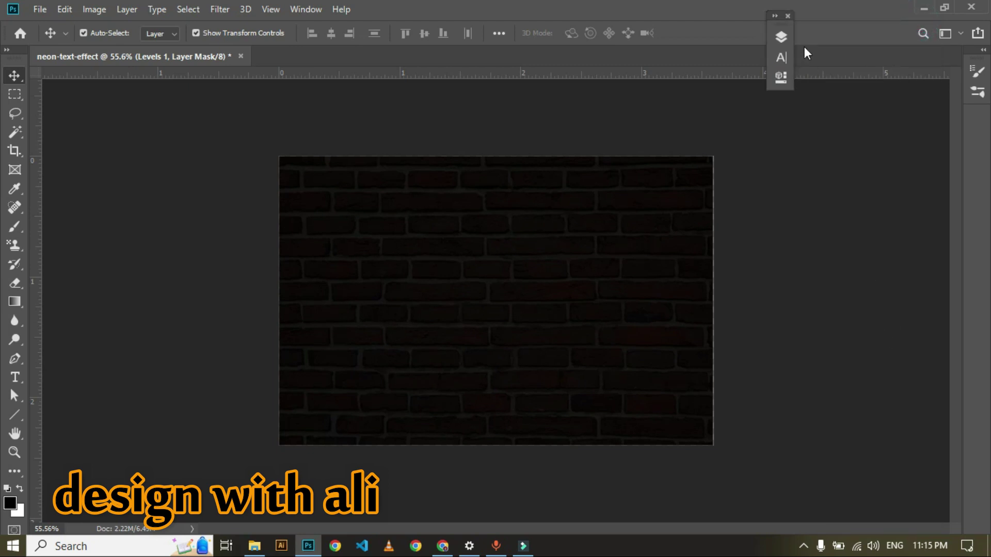
{"action": "left_click", "coordinate": [785, 40]}
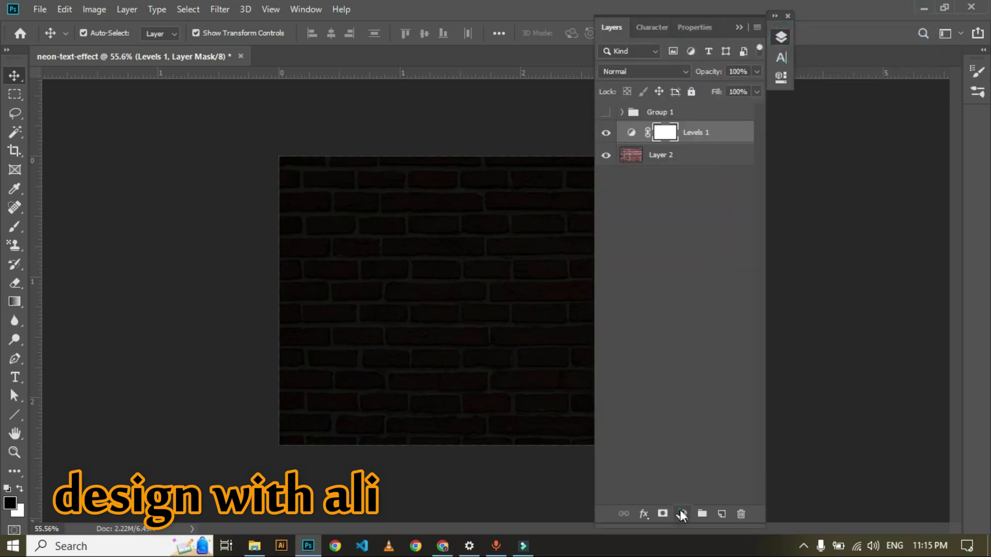
{"action": "left_click", "coordinate": [681, 514]}
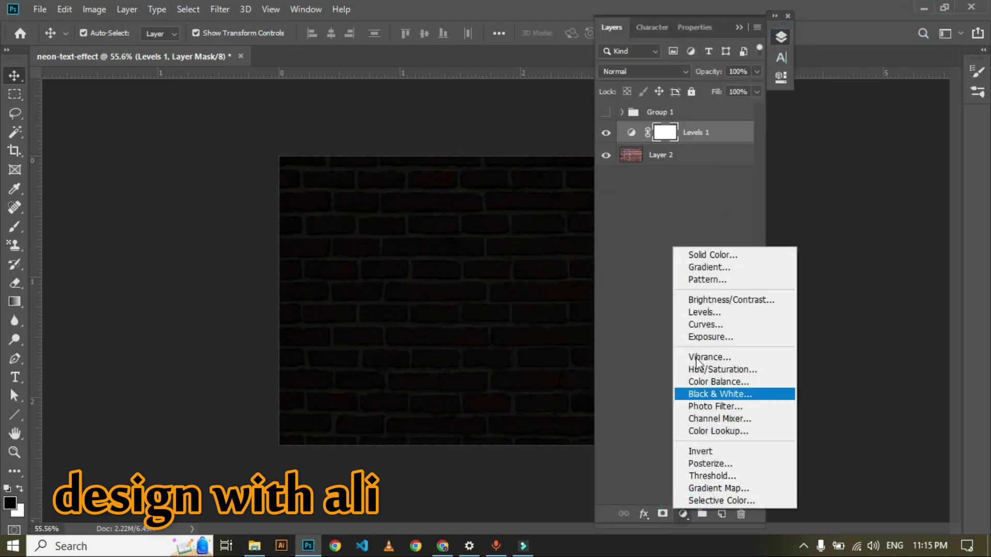
{"action": "left_click", "coordinate": [699, 325]}
{"action": "left_click_drag", "start_coordinate": [723, 32], "coordinate": [901, 47]}
{"action": "left_click", "coordinate": [912, 123]}
{"action": "left_click_drag", "start_coordinate": [913, 122], "coordinate": [912, 148]}
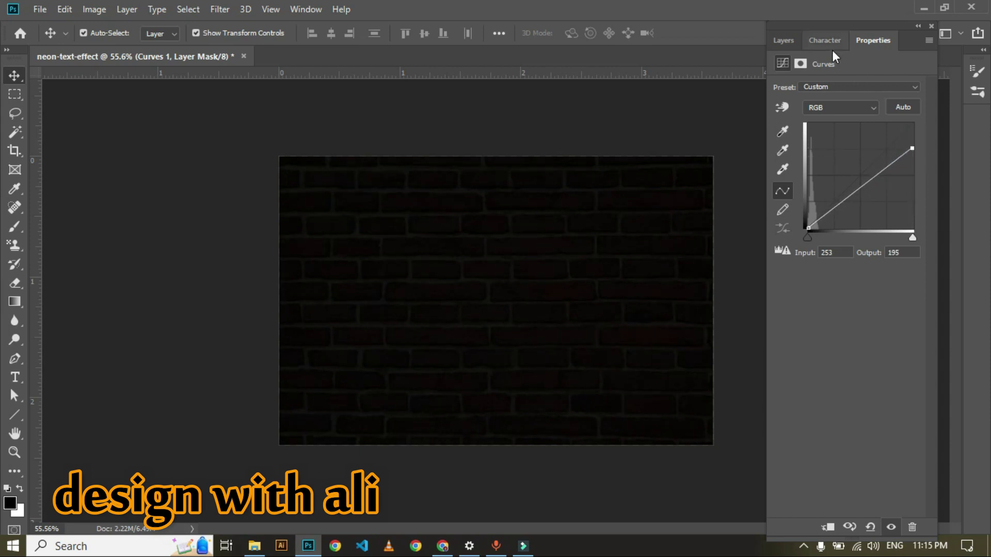
Step: Return to the layer list and leave no layer selected
{"action": "left_click", "coordinate": [783, 41]}
{"action": "left_click", "coordinate": [610, 311]}
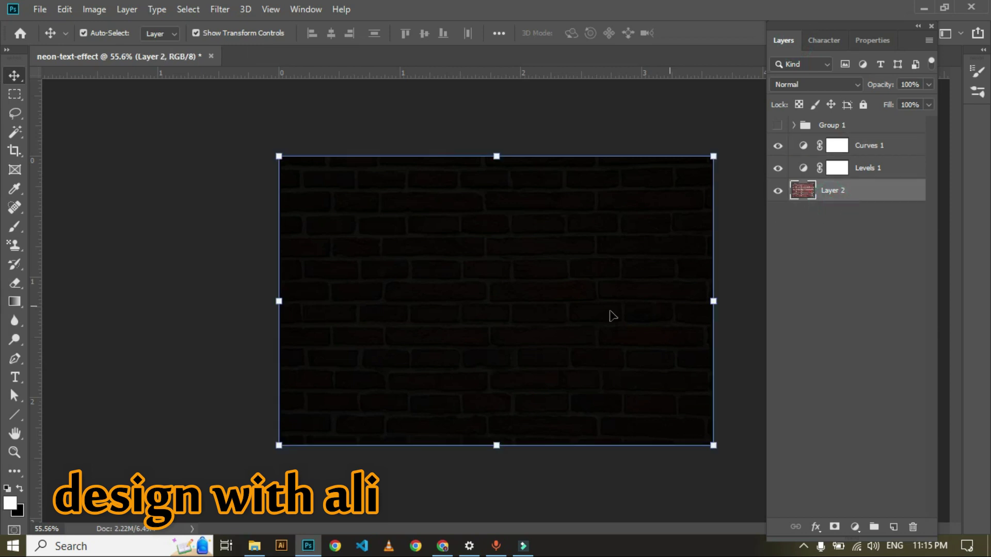
{"action": "left_click", "coordinate": [807, 308]}
{"action": "left_click", "coordinate": [208, 272]}
{"action": "left_click_drag", "start_coordinate": [165, 144], "coordinate": [448, 426]}
{"action": "left_click", "coordinate": [173, 239]}
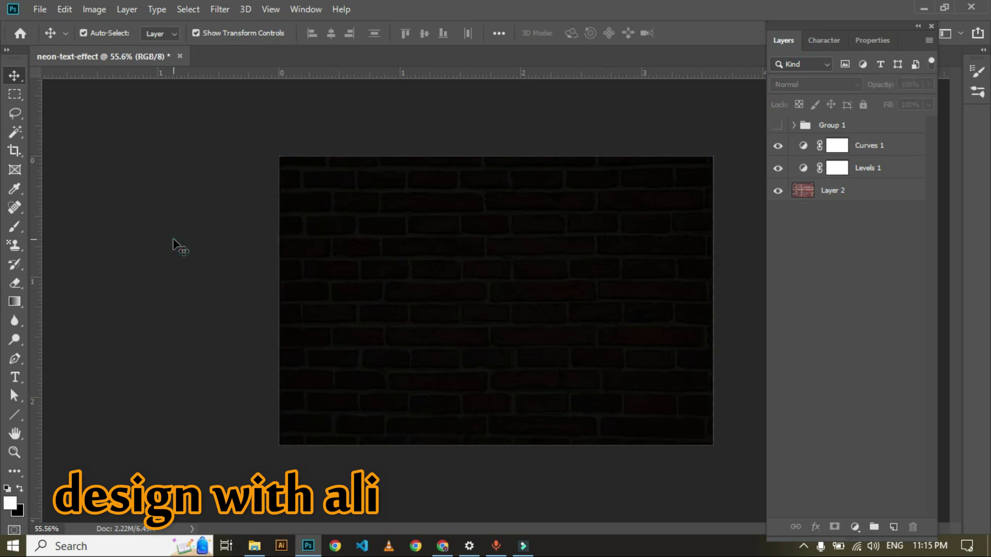
Step: Start a white Brush Script Std text line at 16 pt on the dark brick wall and clear its placeholder wording
{"action": "key", "text": "t"}
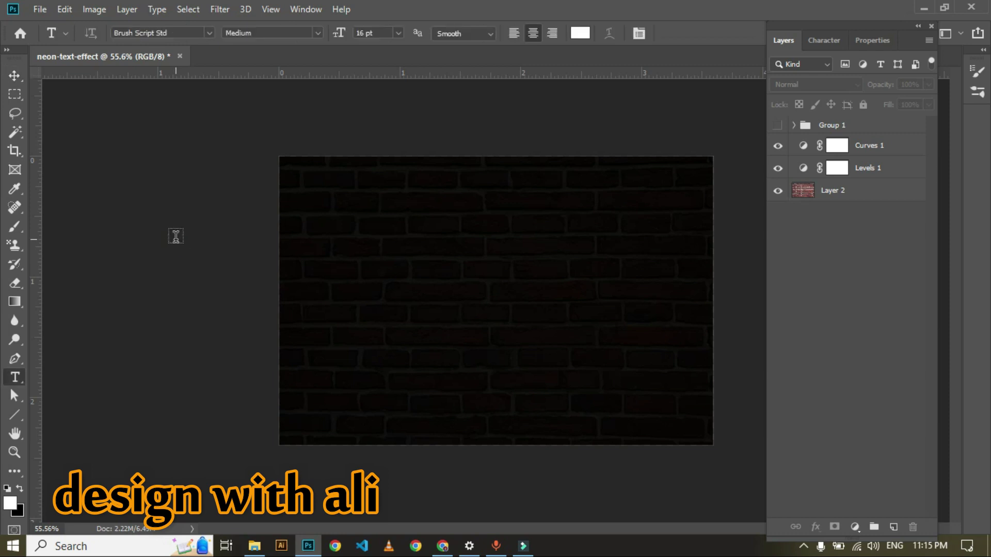
{"action": "left_click", "coordinate": [391, 262]}
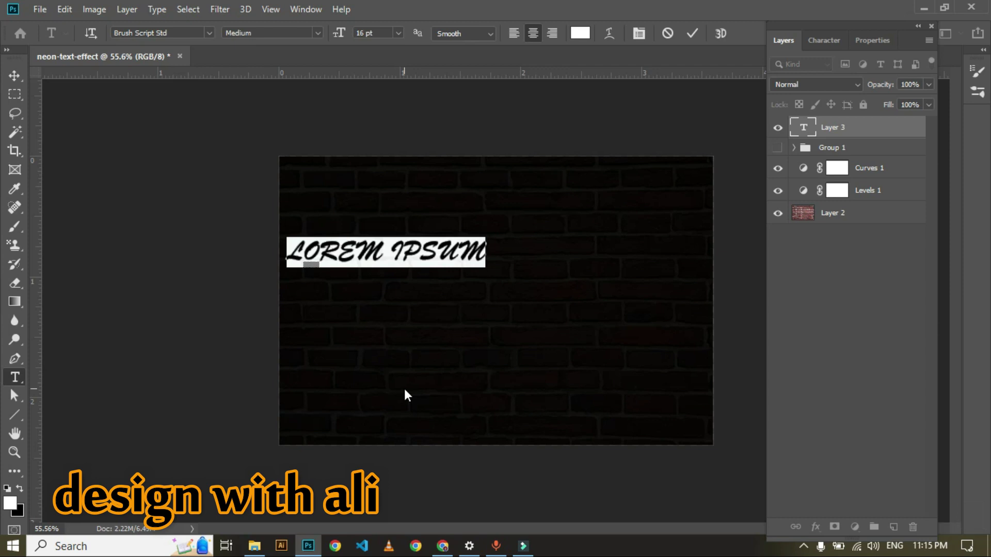
{"action": "key", "text": "BackSpace"}
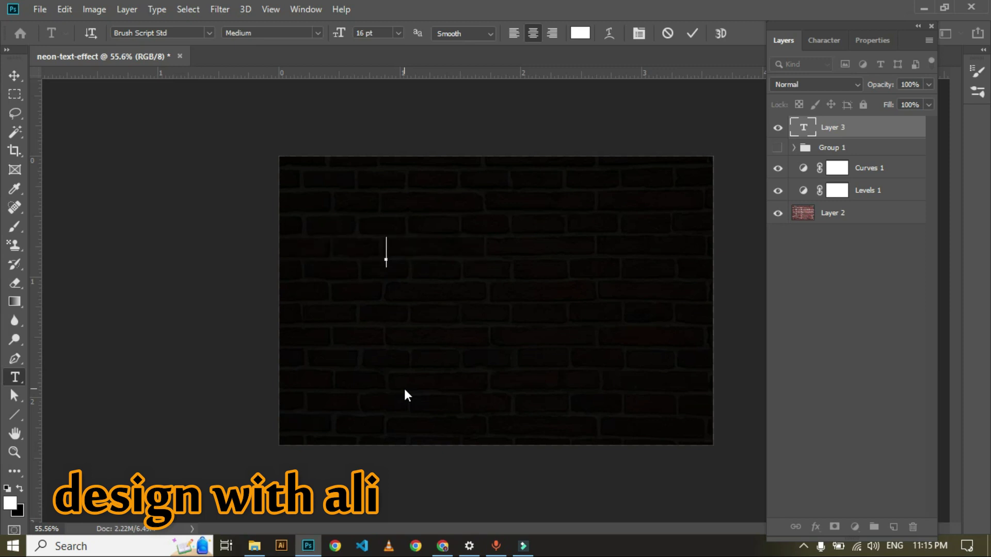
{"action": "type", "text": "NEON"}
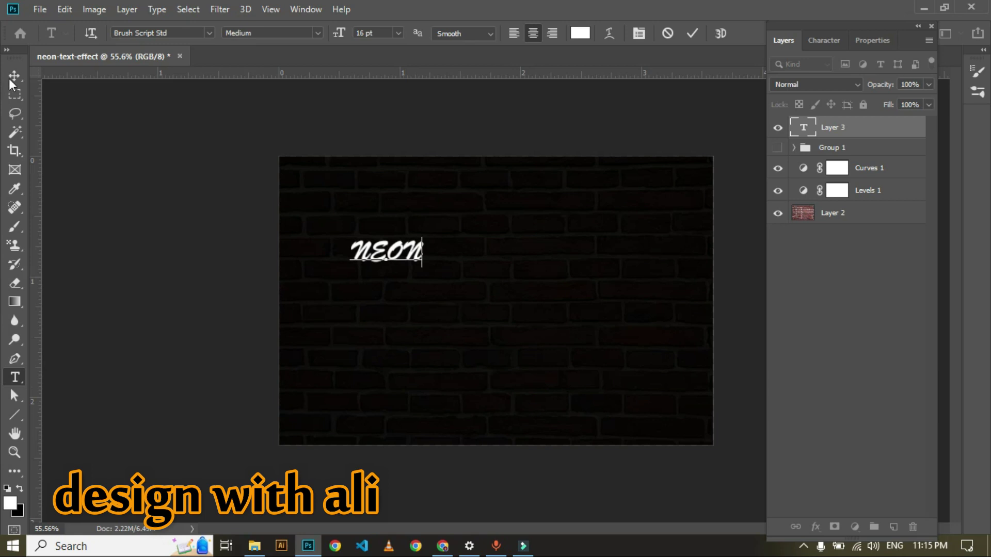
{"action": "key", "text": "BackSpace"}
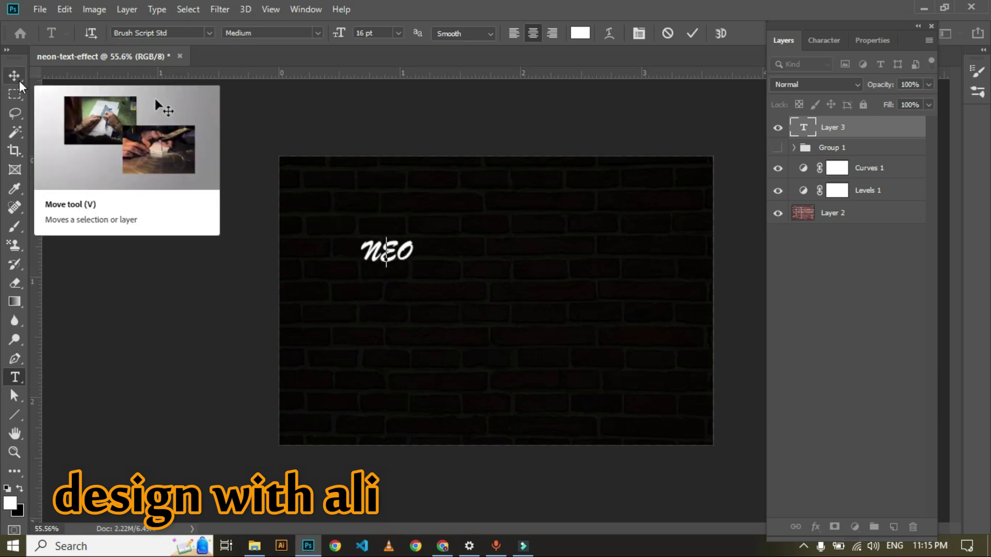
{"action": "key", "text": "BackSpace"}
{"action": "key", "text": "BackSpace"}
{"action": "key", "text": "BackSpace"}
Step: Enter TEXT as the wording and enlarge it across the centre of the brick wall
{"action": "type", "text": "TEXT"}
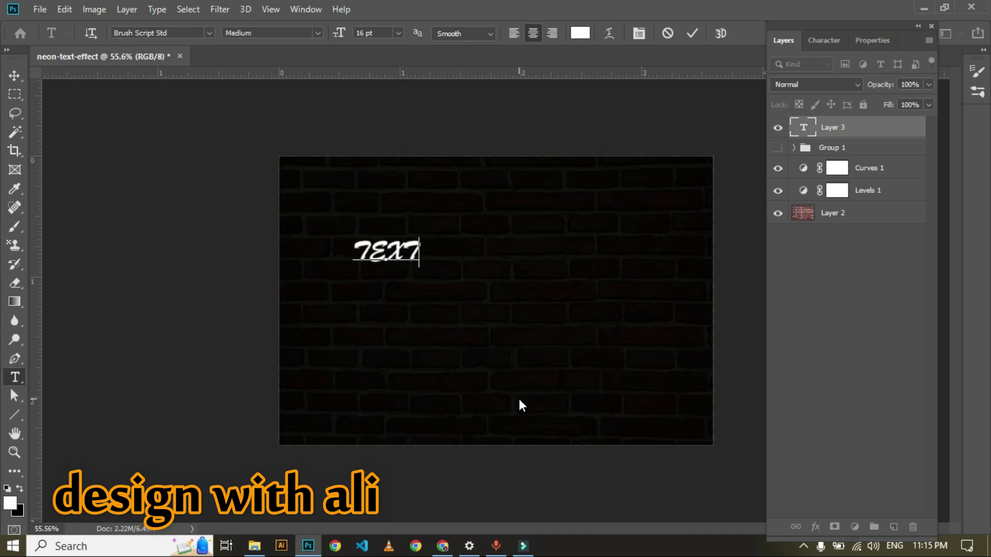
{"action": "left_click", "coordinate": [11, 77]}
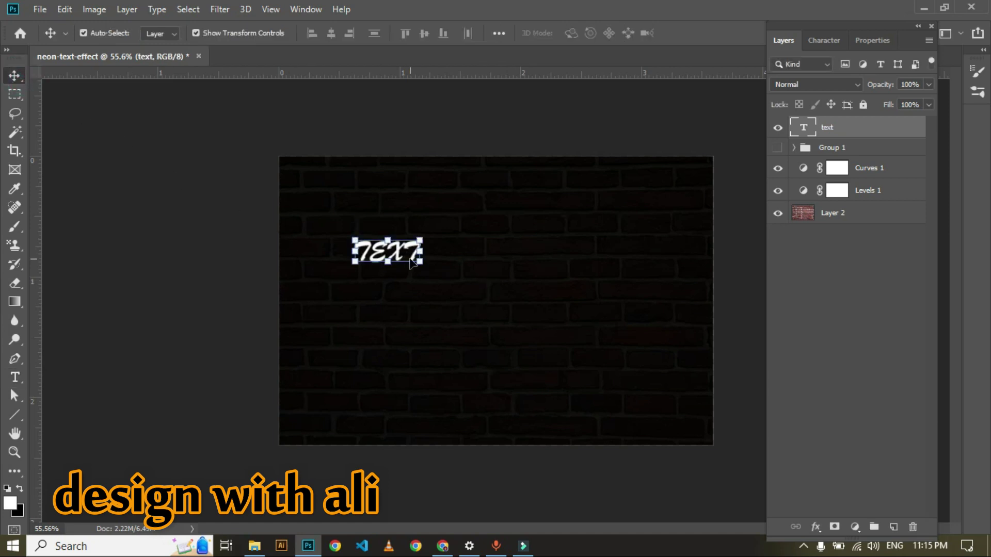
{"action": "left_click_drag", "start_coordinate": [418, 259], "coordinate": [618, 379]}
{"action": "left_click_drag", "start_coordinate": [520, 248], "coordinate": [528, 264]}
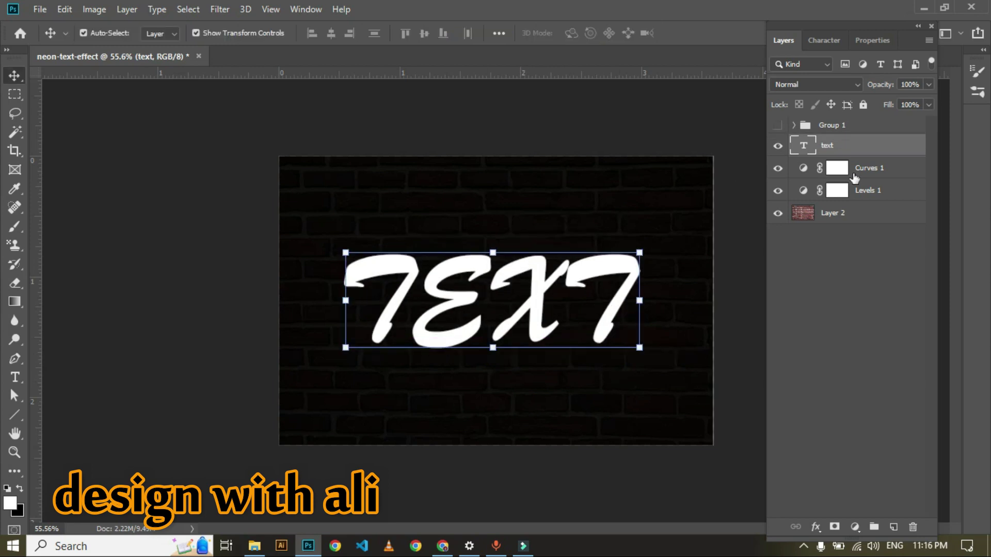
Step: Rasterize the text layer and load its letter shapes as a selection
{"action": "right_click", "coordinate": [842, 150]}
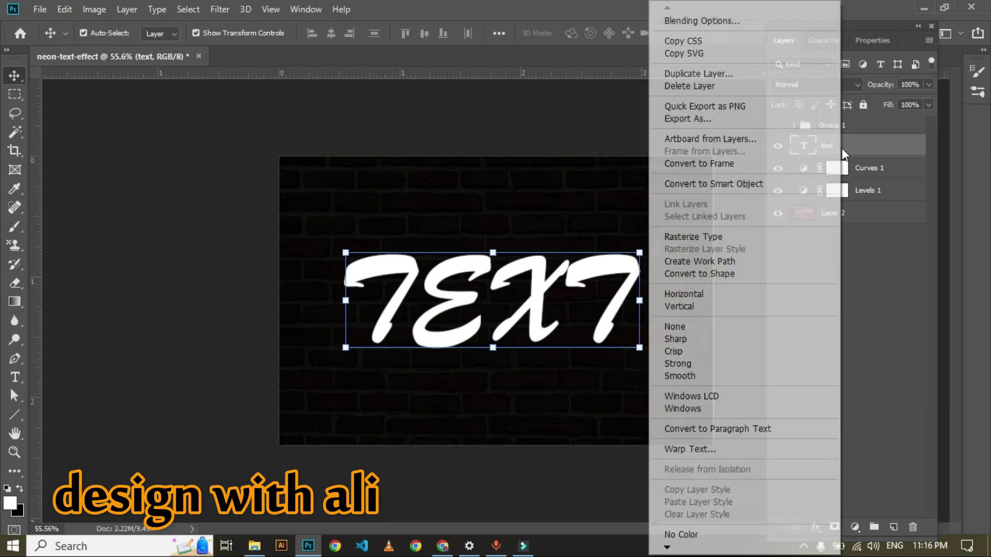
{"action": "left_click", "coordinate": [742, 238]}
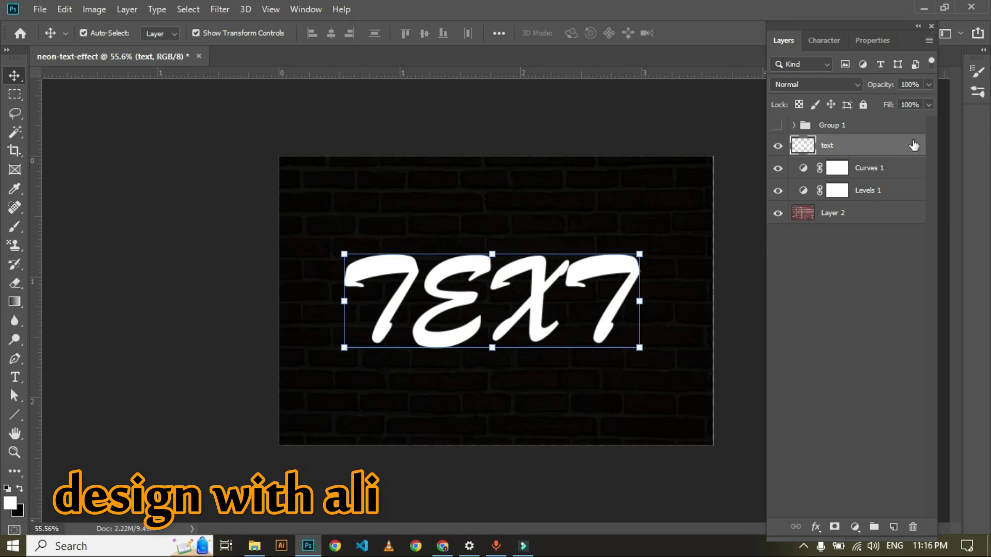
{"action": "key", "text": "ctrl"}
{"action": "left_click", "coordinate": [794, 148], "text": "ctrl"}
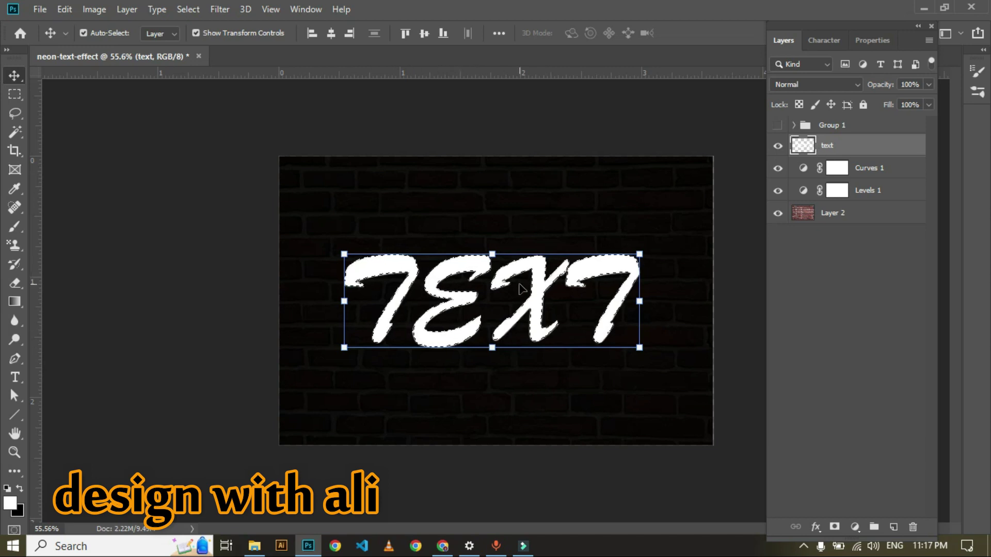
Step: Contract the letter selection by 3 pixels
{"action": "left_click", "coordinate": [189, 10]}
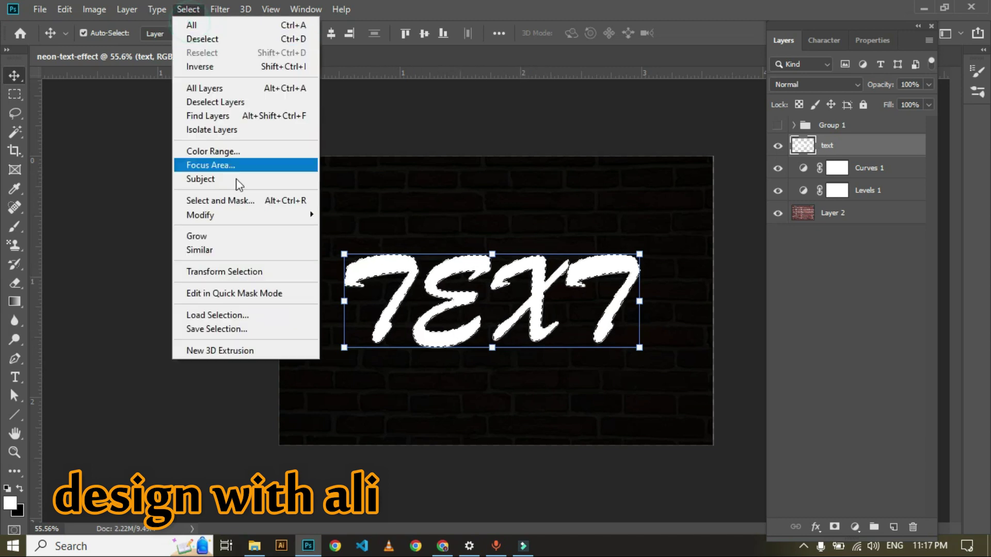
{"action": "mouse_move", "coordinate": [237, 216]}
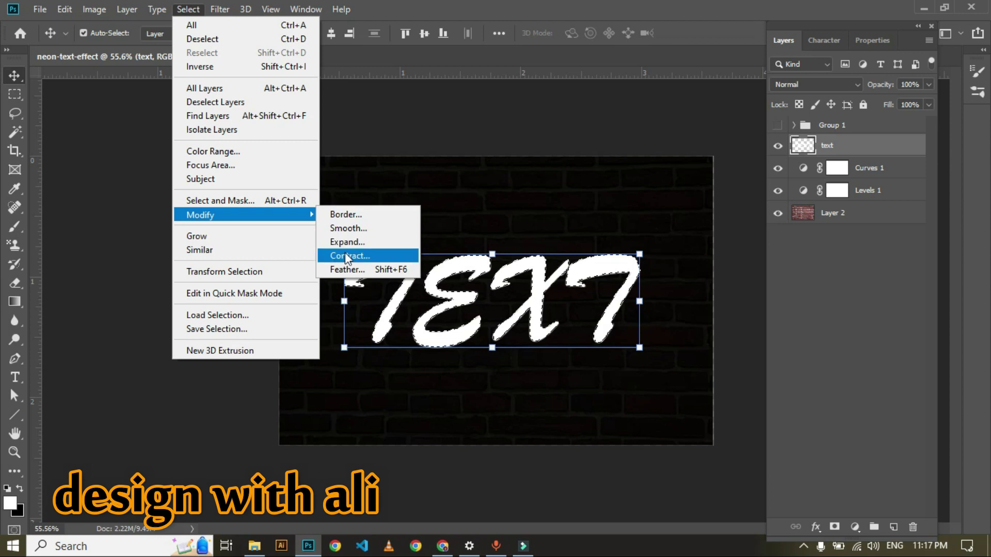
{"action": "left_click", "coordinate": [345, 254]}
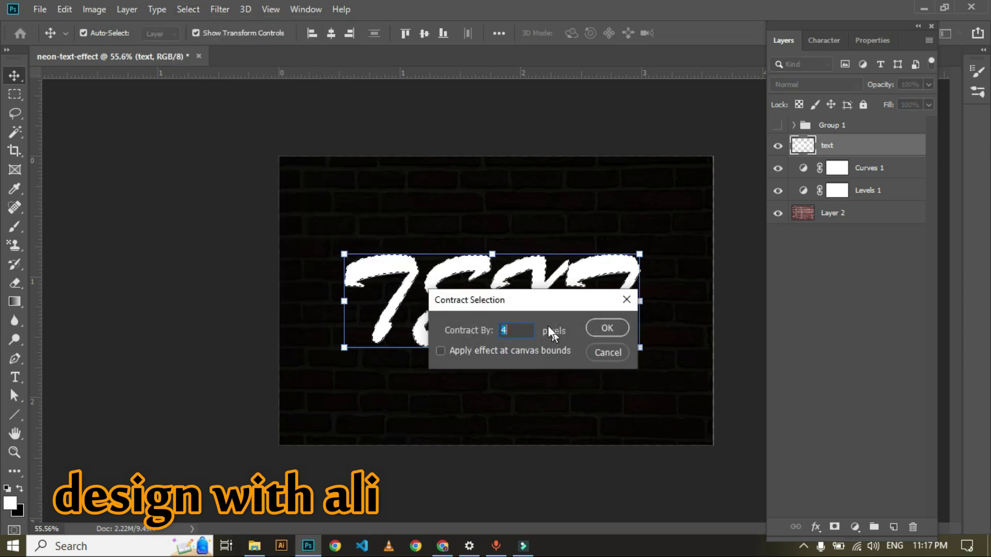
{"action": "left_click_drag", "start_coordinate": [544, 305], "coordinate": [550, 377]}
{"action": "key", "text": "BackSpace"}
{"action": "type", "text": "3"}
{"action": "left_click", "coordinate": [613, 401]}
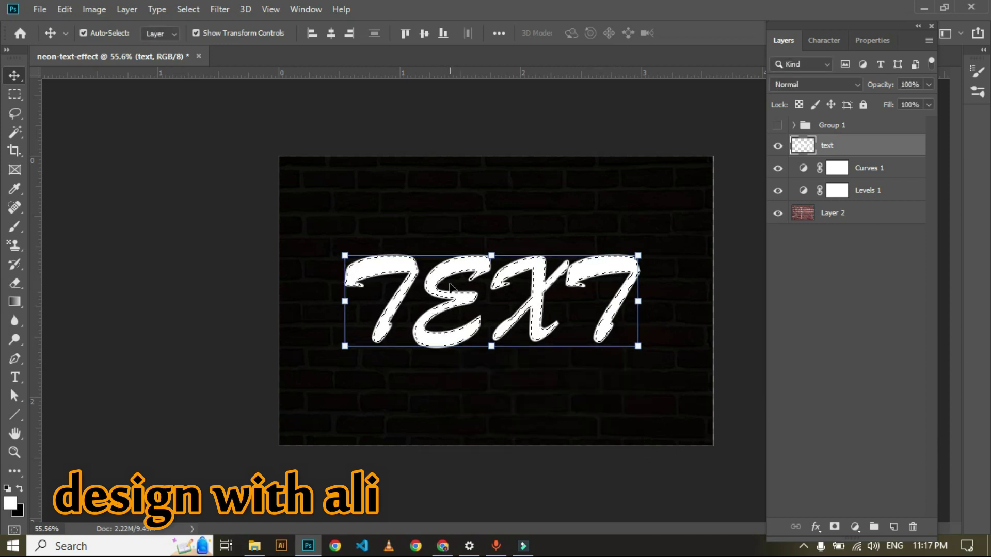
Step: Contract the selection by another 4 pixels and delete the enclosed fill from the text layer
{"action": "left_click", "coordinate": [188, 10]}
{"action": "mouse_move", "coordinate": [222, 215]}
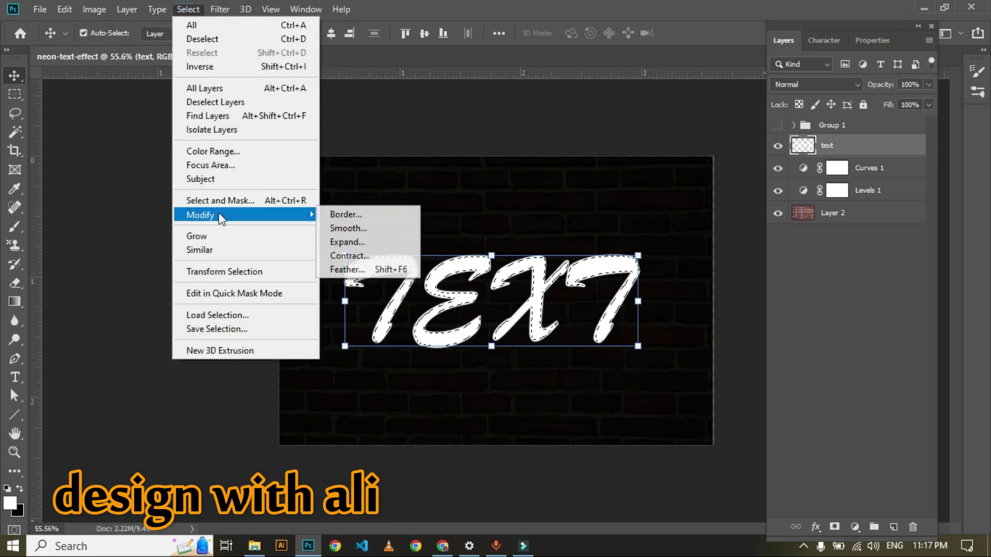
{"action": "left_click", "coordinate": [347, 251]}
{"action": "key", "text": "BackSpace"}
{"action": "type", "text": "4"}
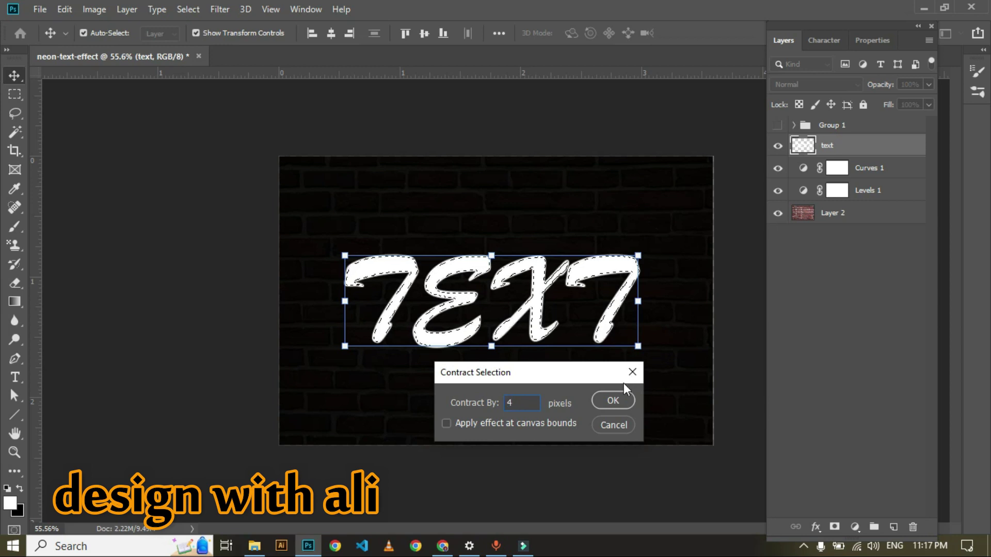
{"action": "left_click", "coordinate": [613, 401]}
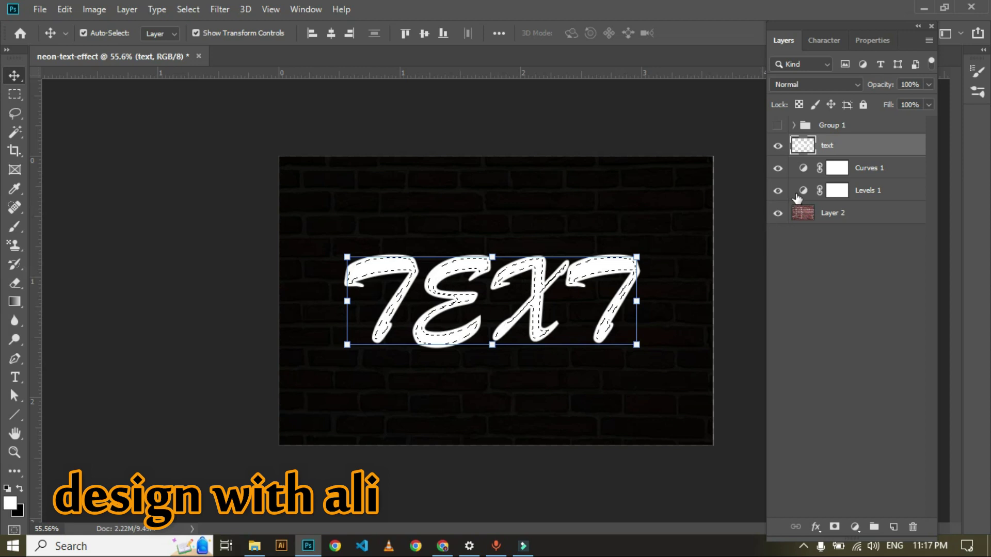
{"action": "key", "text": "Delete"}
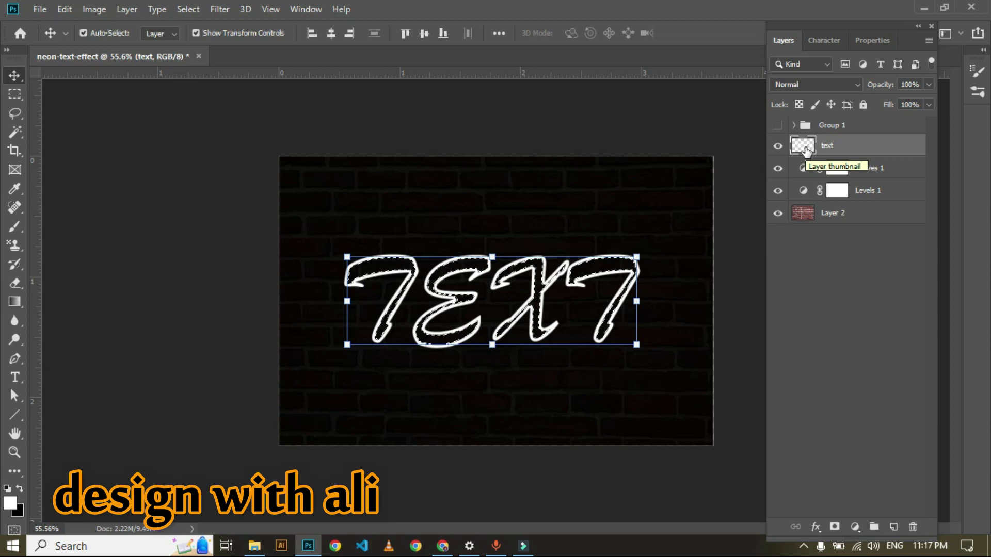
Step: Clear the selection around the letter outlines
{"action": "left_click", "coordinate": [138, 268]}
{"action": "key", "text": "ctrl+d"}
{"action": "left_click", "coordinate": [503, 333]}
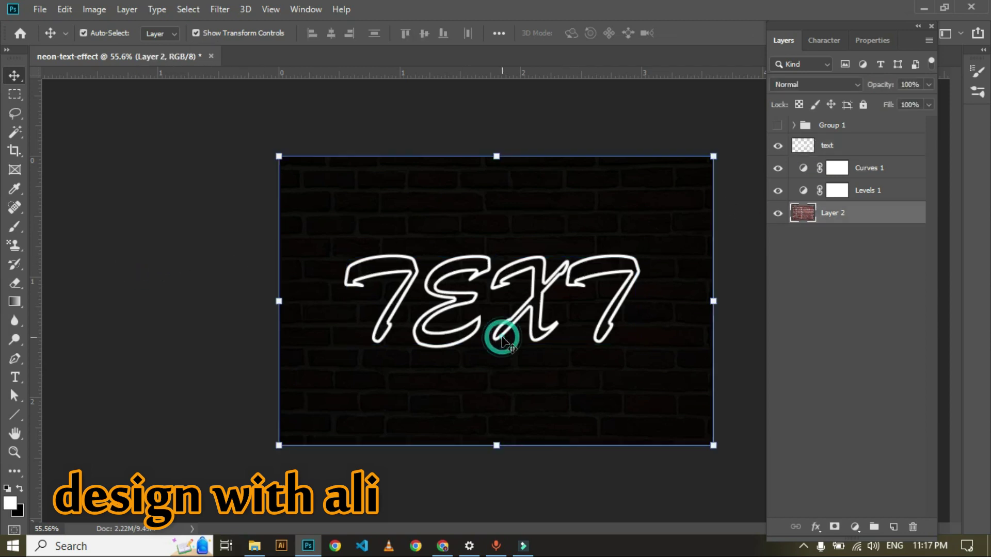
Step: Lock the brick wall image layer (Layer 2) completely
{"action": "left_click", "coordinate": [522, 279]}
{"action": "mouse_move", "coordinate": [522, 278]}
{"action": "left_mouse_down"}
{"action": "mouse_move", "coordinate": [534, 282]}
{"action": "mouse_move", "coordinate": [526, 283]}
{"action": "left_mouse_up"}
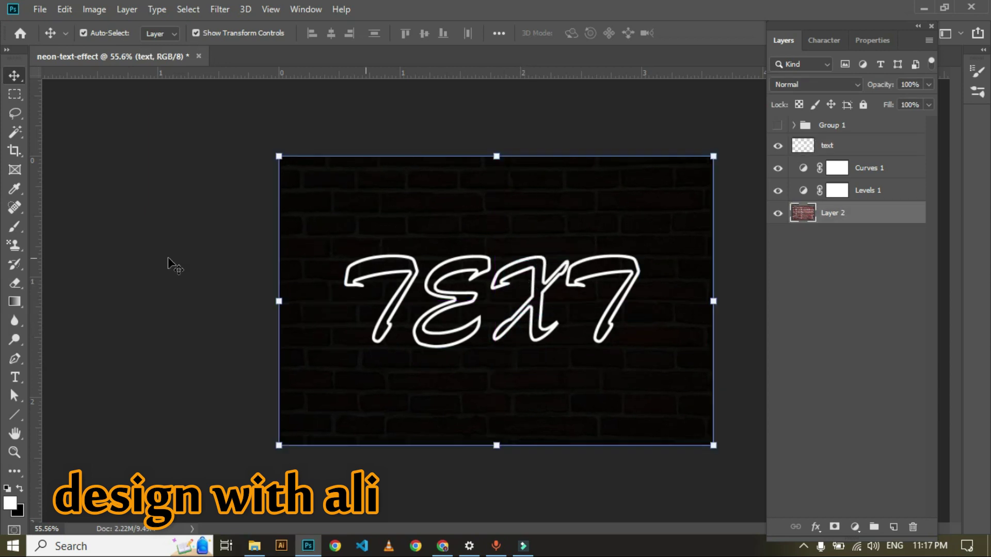
{"action": "left_click", "coordinate": [142, 256]}
{"action": "left_click", "coordinate": [395, 278]}
{"action": "left_click", "coordinate": [395, 273]}
{"action": "mouse_move", "coordinate": [397, 274]}
{"action": "left_mouse_down"}
{"action": "mouse_move", "coordinate": [407, 274]}
{"action": "mouse_move", "coordinate": [397, 274]}
{"action": "left_mouse_up"}
{"action": "left_click", "coordinate": [863, 105]}
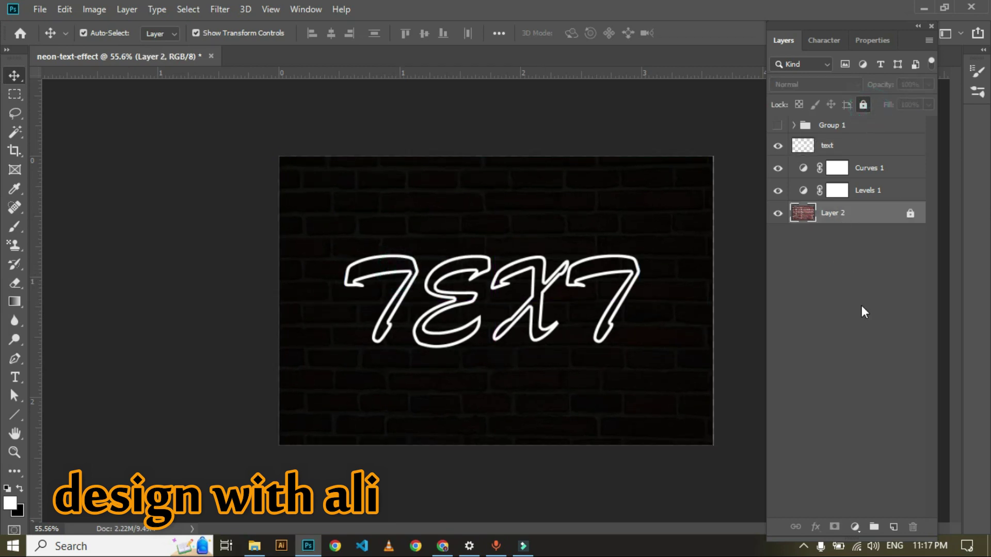
{"action": "left_click", "coordinate": [858, 304]}
Step: Open the blending options of the text layer and enable a Color Overlay effect
{"action": "left_click", "coordinate": [844, 149]}
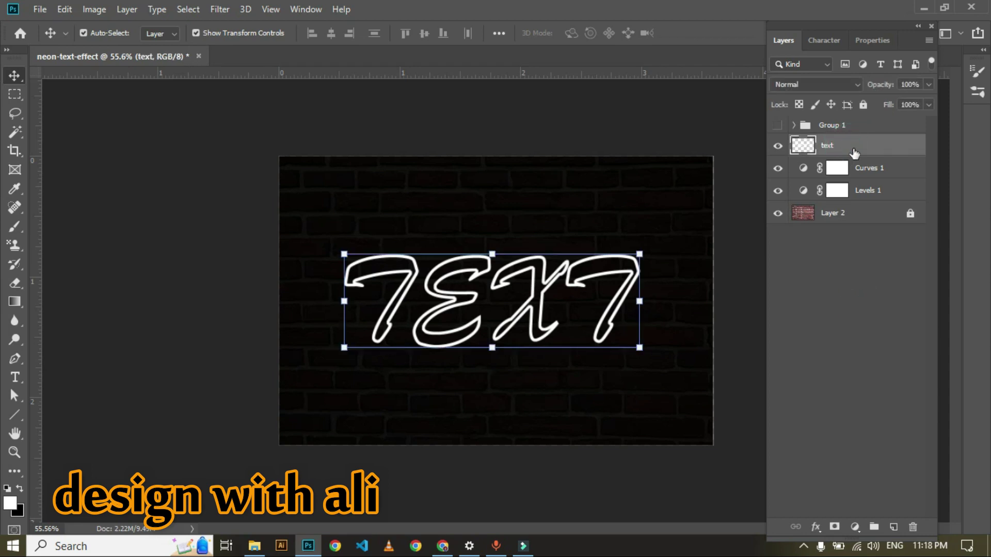
{"action": "right_click", "coordinate": [854, 153]}
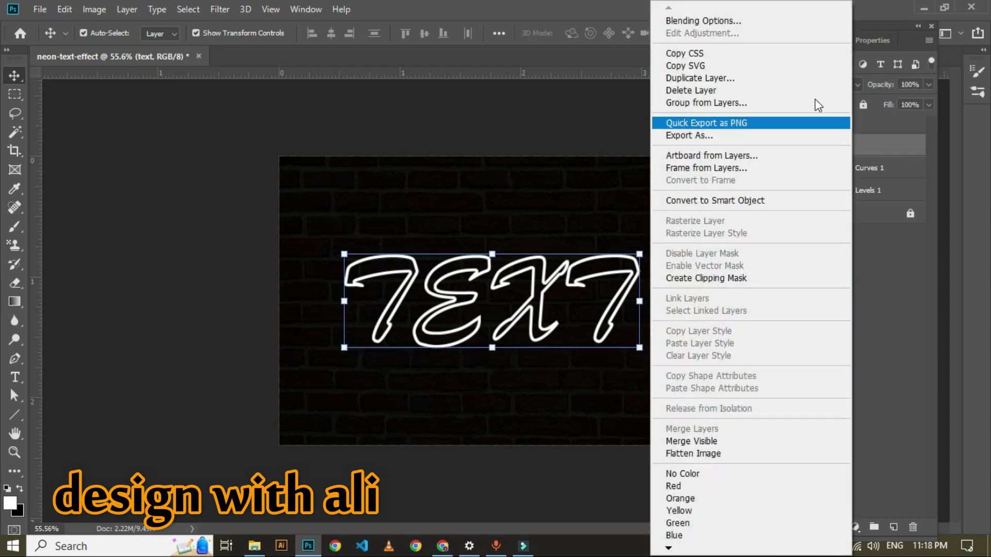
{"action": "right_click", "coordinate": [884, 149]}
{"action": "right_click", "coordinate": [883, 145]}
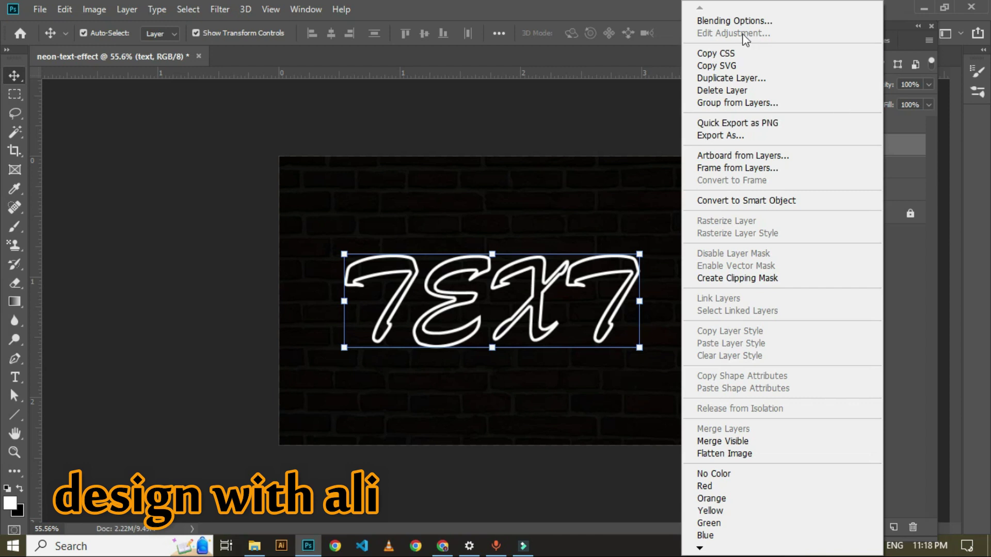
{"action": "left_click", "coordinate": [722, 21]}
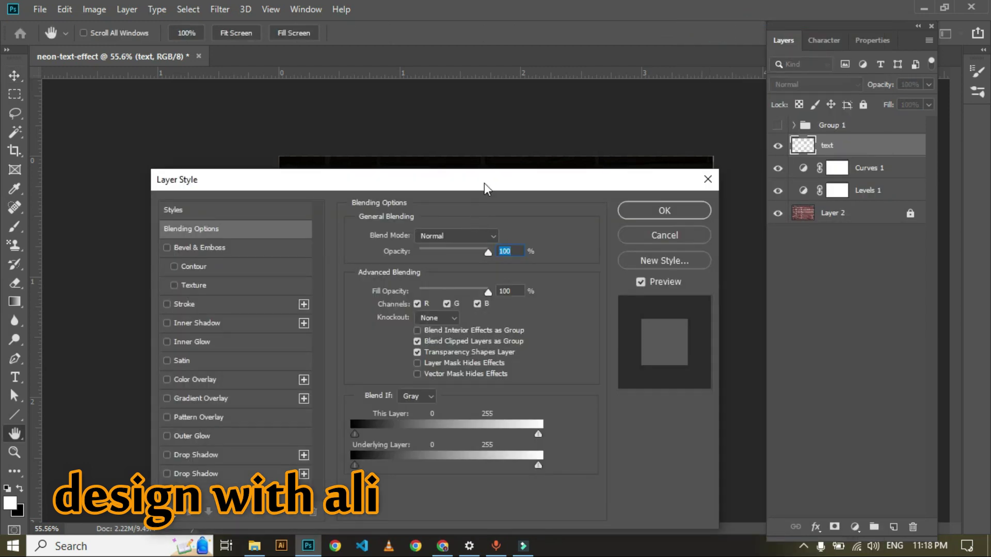
{"action": "left_click_drag", "start_coordinate": [484, 175], "coordinate": [477, 273]}
{"action": "left_click", "coordinate": [188, 471]}
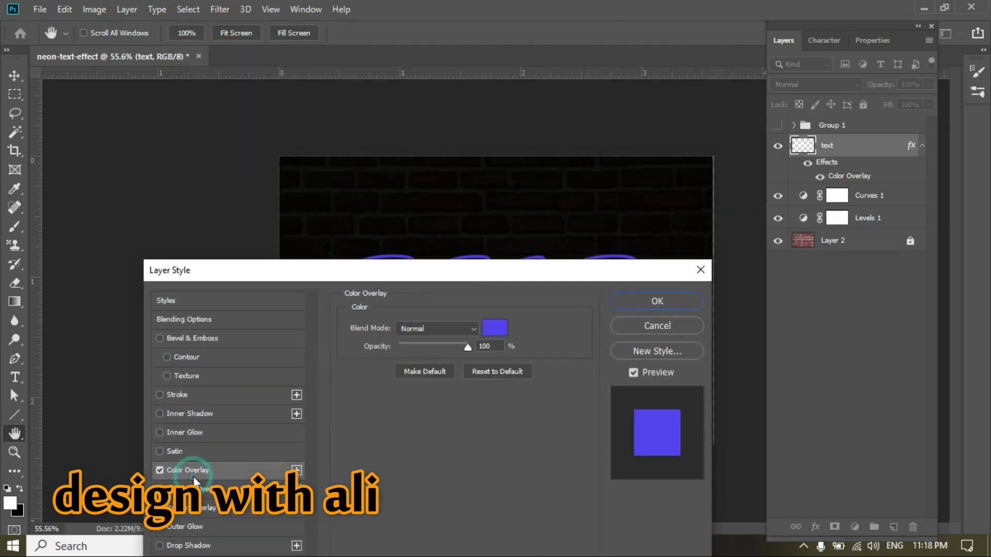
{"action": "left_click_drag", "start_coordinate": [510, 276], "coordinate": [520, 403]}
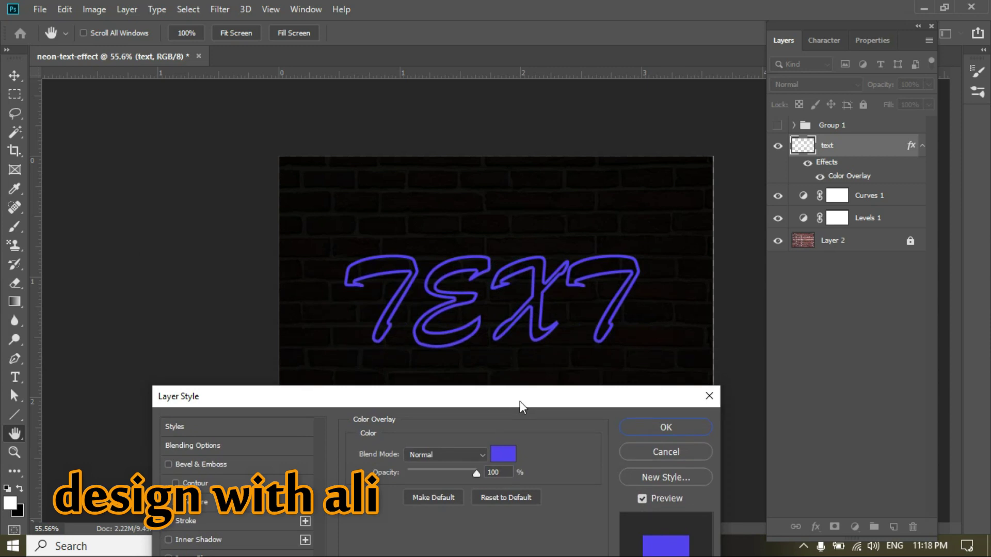
Step: Copy the hex code of a saturated blue (H 241, S 100, B 99) and set the overlay color to H 241, S 72, B 100
{"action": "left_click", "coordinate": [500, 456]}
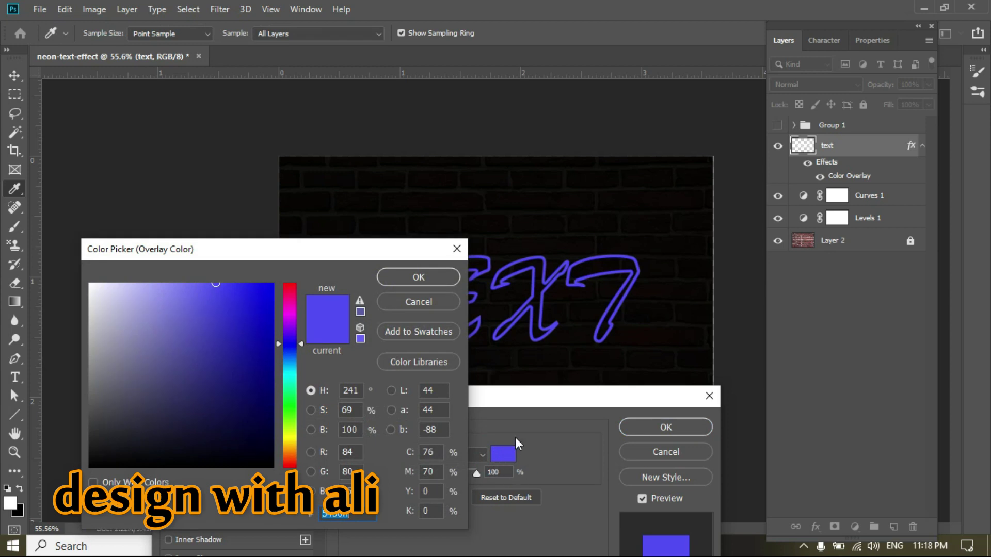
{"action": "left_click_drag", "start_coordinate": [196, 290], "coordinate": [282, 285]}
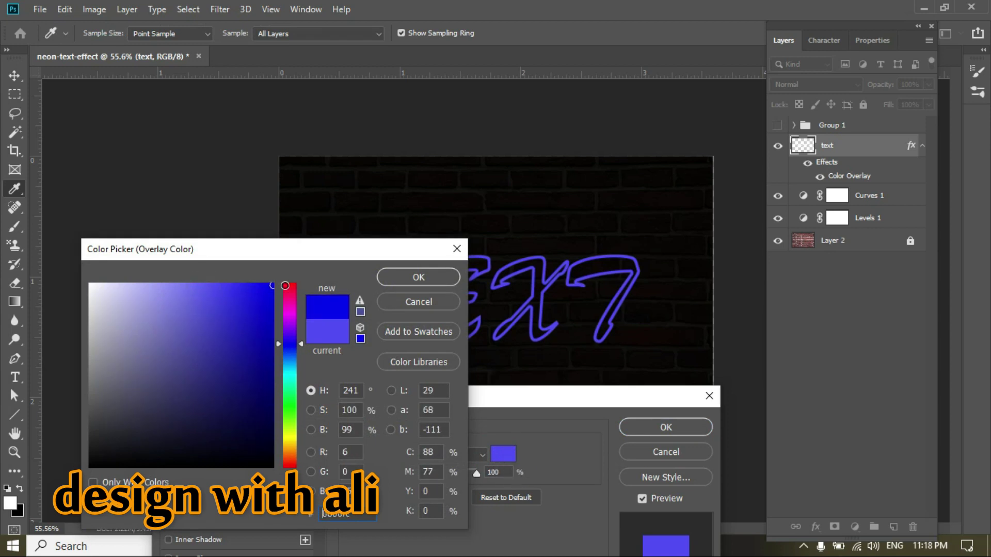
{"action": "double_click", "coordinate": [355, 515]}
{"action": "right_click", "coordinate": [339, 514]}
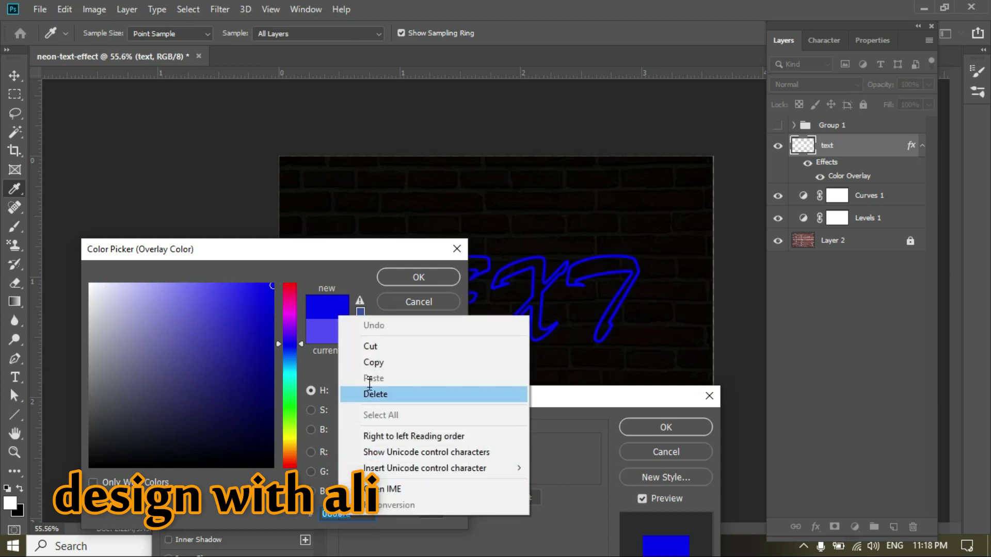
{"action": "left_click", "coordinate": [367, 365]}
{"action": "mouse_move", "coordinate": [233, 275]}
{"action": "left_mouse_down"}
{"action": "mouse_move", "coordinate": [203, 288]}
{"action": "mouse_move", "coordinate": [223, 284]}
{"action": "left_mouse_up"}
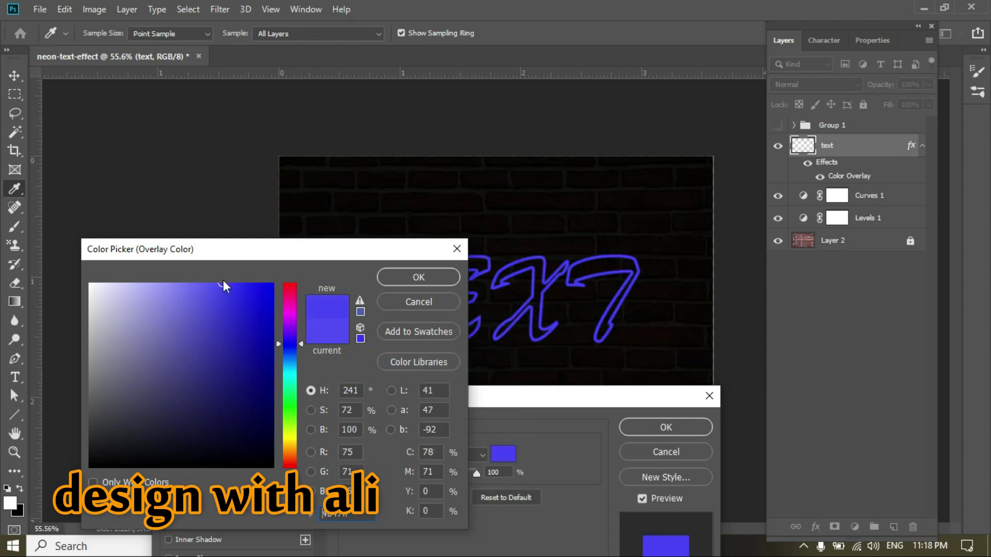
{"action": "left_click", "coordinate": [380, 280]}
Step: Add a 3 px outside stroke to the text, using the copied saturated blue as its color
{"action": "mouse_move", "coordinate": [510, 403]}
{"action": "left_mouse_down"}
{"action": "mouse_move", "coordinate": [587, 384]}
{"action": "mouse_move", "coordinate": [611, 184]}
{"action": "mouse_move", "coordinate": [611, 395]}
{"action": "mouse_move", "coordinate": [531, 214]}
{"action": "left_mouse_up"}
{"action": "left_click", "coordinate": [311, 516]}
{"action": "left_click", "coordinate": [455, 380]}
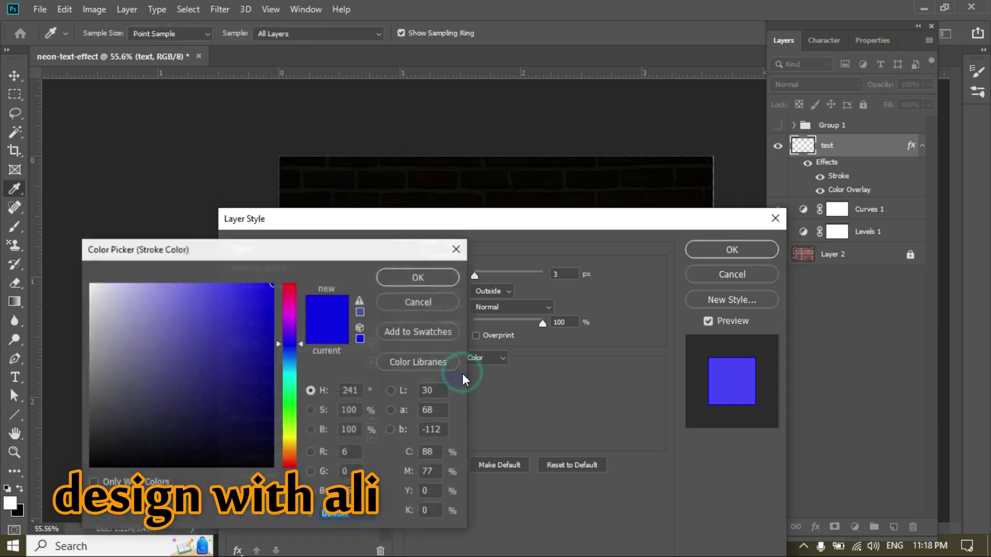
{"action": "right_click", "coordinate": [357, 517]}
{"action": "left_click", "coordinate": [406, 380]}
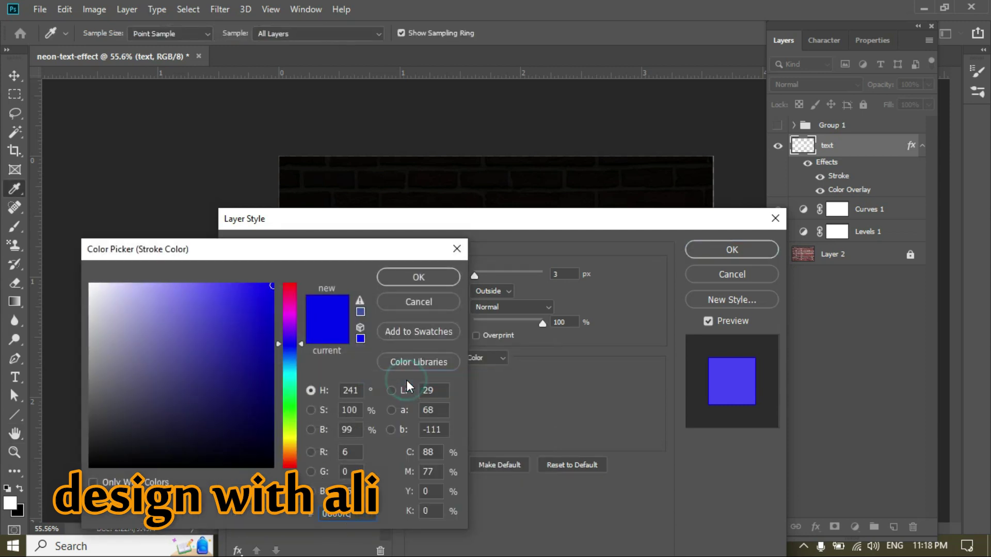
{"action": "left_click", "coordinate": [432, 283]}
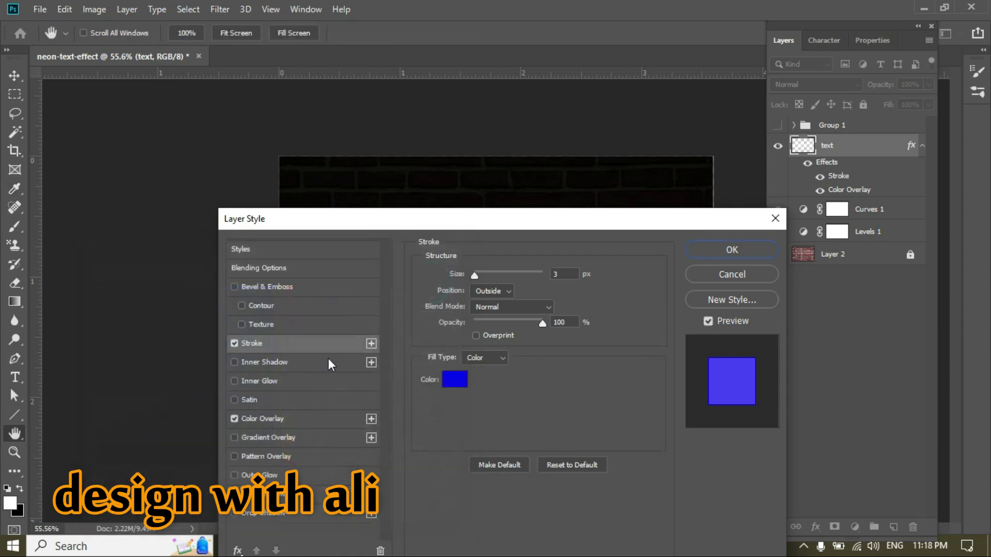
{"action": "mouse_move", "coordinate": [597, 222]}
{"action": "left_mouse_down"}
{"action": "mouse_move", "coordinate": [596, 512]}
{"action": "mouse_move", "coordinate": [589, 398]}
{"action": "mouse_move", "coordinate": [609, 402]}
{"action": "mouse_move", "coordinate": [589, 402]}
{"action": "mouse_move", "coordinate": [599, 262]}
{"action": "left_mouse_up"}
{"action": "double_click", "coordinate": [579, 456]}
{"action": "scroll", "coordinate": [579, 455], "scroll_direction": "up", "scroll_amount": 5}
{"action": "scroll", "coordinate": [579, 456], "scroll_direction": "down", "scroll_amount": 5}
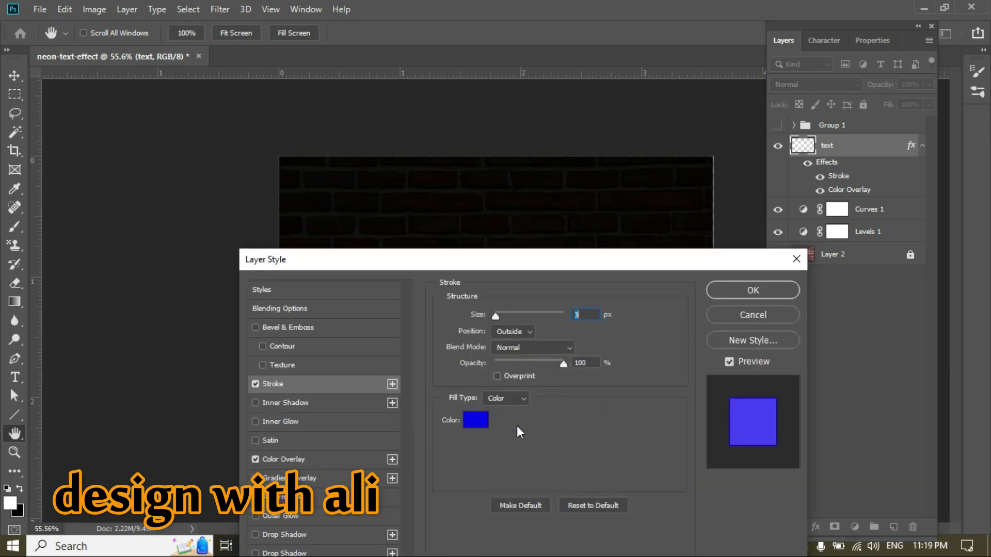
Step: Enable Outer Glow, reset it to its default settings, and paste the copied blue as the glow color
{"action": "left_click_drag", "start_coordinate": [508, 259], "coordinate": [521, 116]}
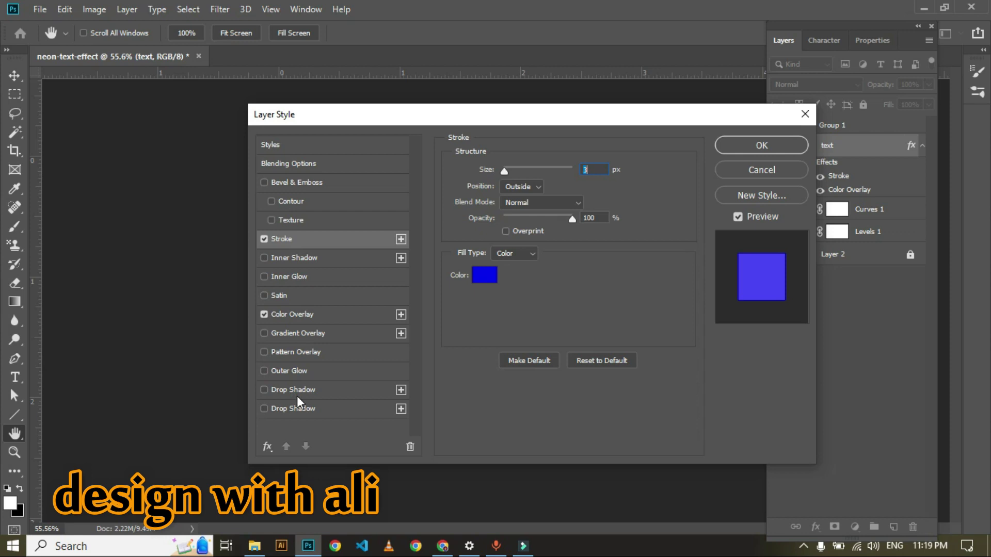
{"action": "left_click", "coordinate": [307, 377]}
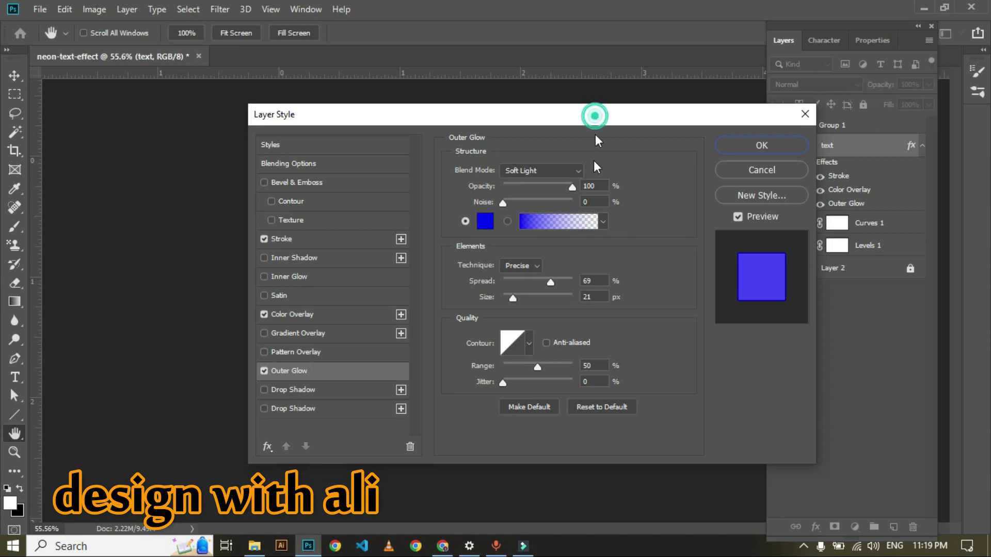
{"action": "left_click_drag", "start_coordinate": [593, 113], "coordinate": [591, 164]}
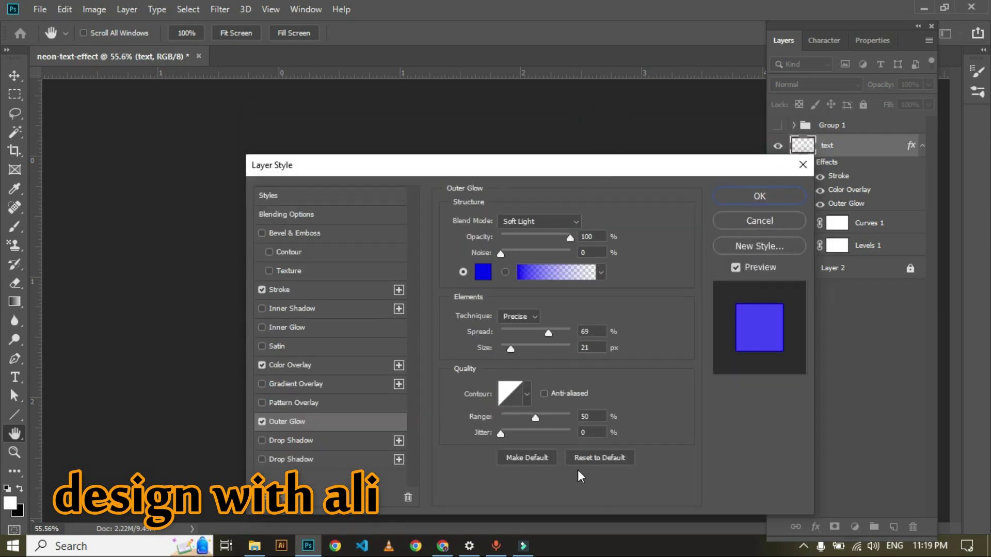
{"action": "left_click", "coordinate": [613, 463]}
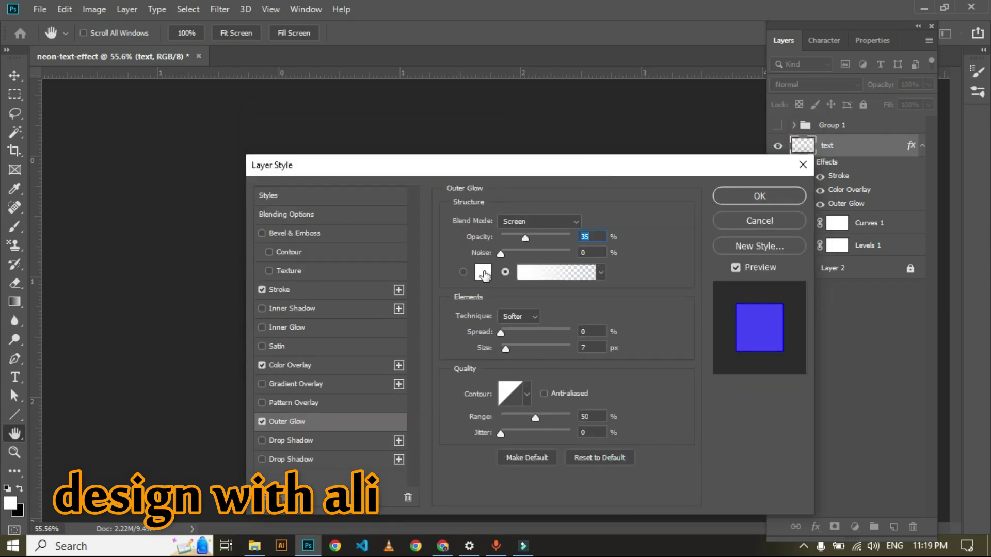
{"action": "left_click", "coordinate": [483, 272]}
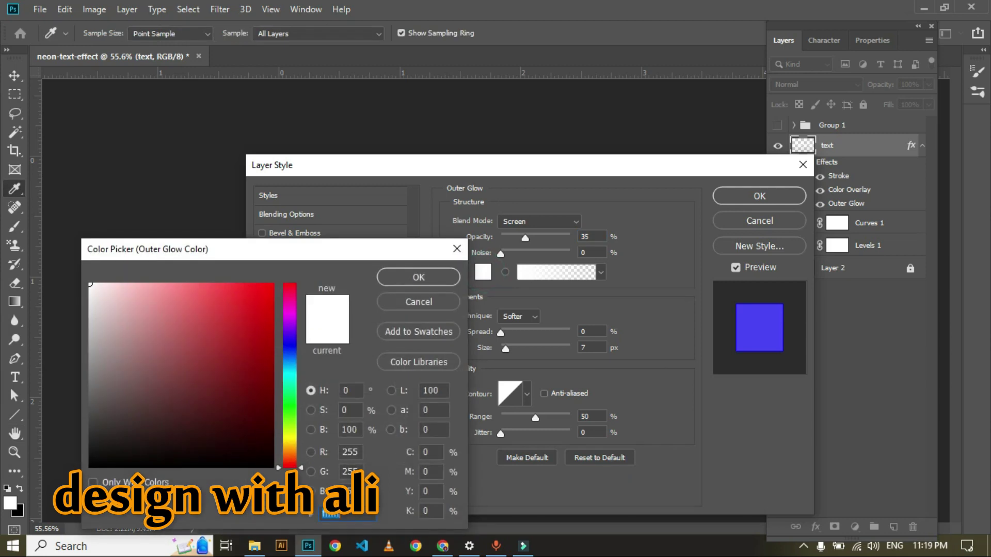
{"action": "right_click", "coordinate": [352, 515]}
{"action": "left_click", "coordinate": [396, 377]}
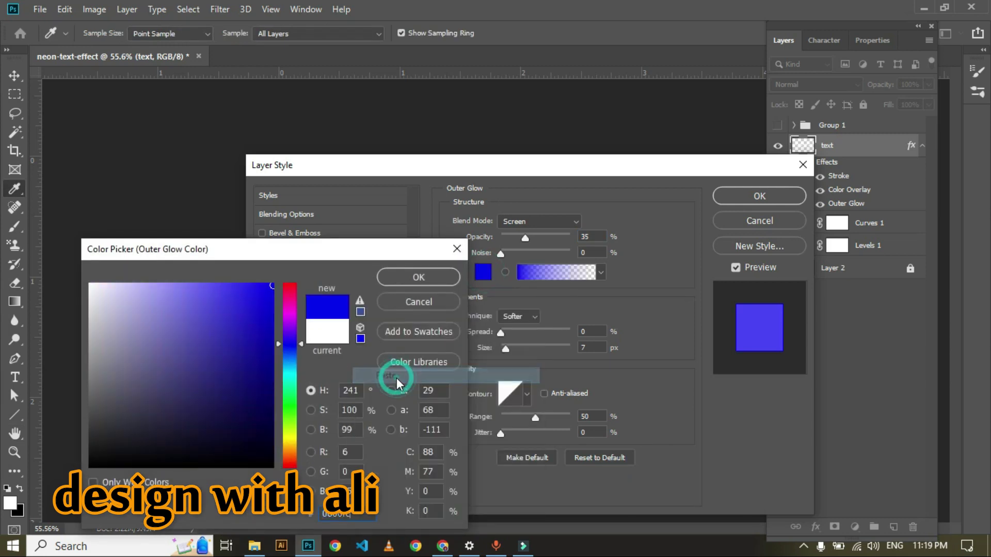
{"action": "left_click", "coordinate": [432, 281]}
Step: Set the outer glow's blend mode to Soft Light and its opacity to 100%
{"action": "left_click_drag", "start_coordinate": [540, 164], "coordinate": [537, 392]}
{"action": "left_click", "coordinate": [532, 457]}
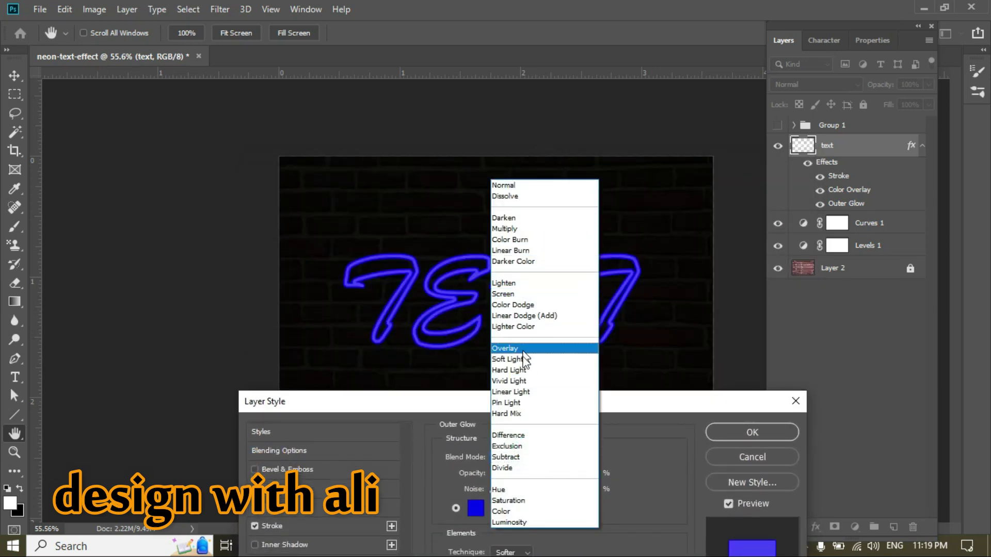
{"action": "left_click", "coordinate": [520, 359]}
{"action": "left_click_drag", "start_coordinate": [527, 401], "coordinate": [532, 373]}
{"action": "left_click_drag", "start_coordinate": [505, 436], "coordinate": [527, 440]}
{"action": "left_click_drag", "start_coordinate": [562, 369], "coordinate": [560, 308]}
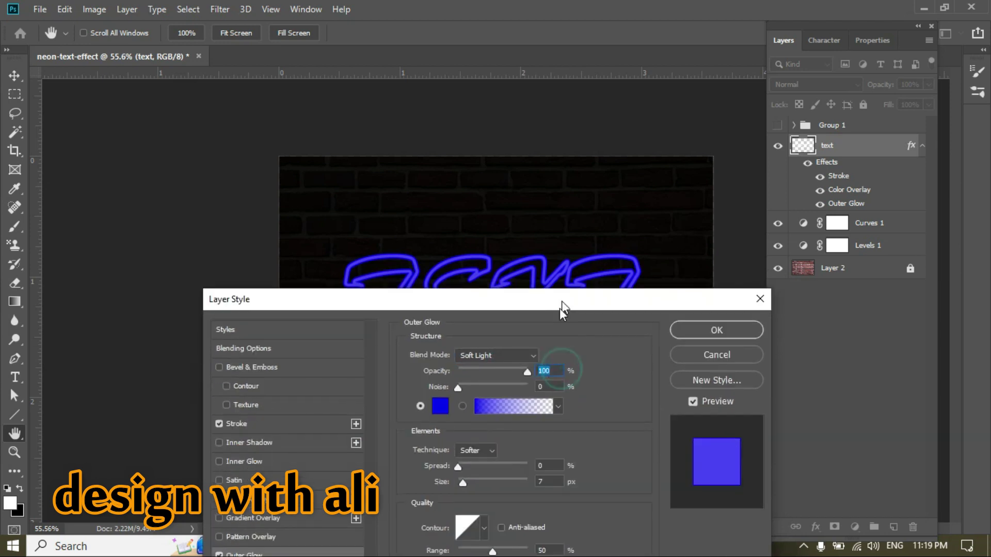
Step: Set the outer glow's spread to 45% and its size to 27 px
{"action": "left_click", "coordinate": [552, 464]}
{"action": "type", "text": "4"}
{"action": "scroll", "coordinate": [552, 471], "scroll_direction": "up", "scroll_amount": 8}
{"action": "scroll", "coordinate": [551, 470], "scroll_direction": "up", "scroll_amount": 5}
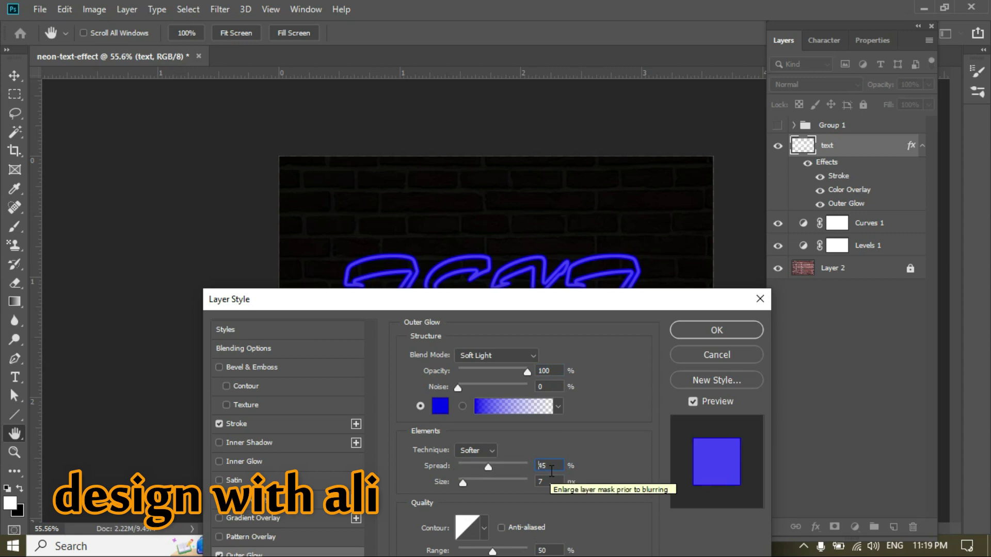
{"action": "mouse_move", "coordinate": [470, 481]}
{"action": "left_mouse_down"}
{"action": "mouse_move", "coordinate": [478, 484]}
{"action": "mouse_move", "coordinate": [469, 485]}
{"action": "left_mouse_up"}
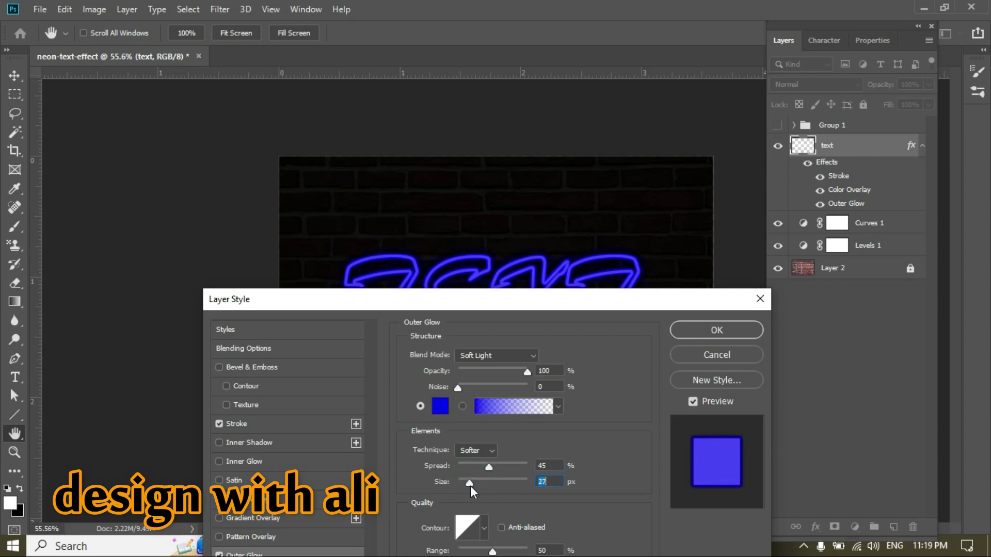
Step: Choose the Softer technique for the outer glow and apply the layer style
{"action": "left_click_drag", "start_coordinate": [561, 295], "coordinate": [629, 164]}
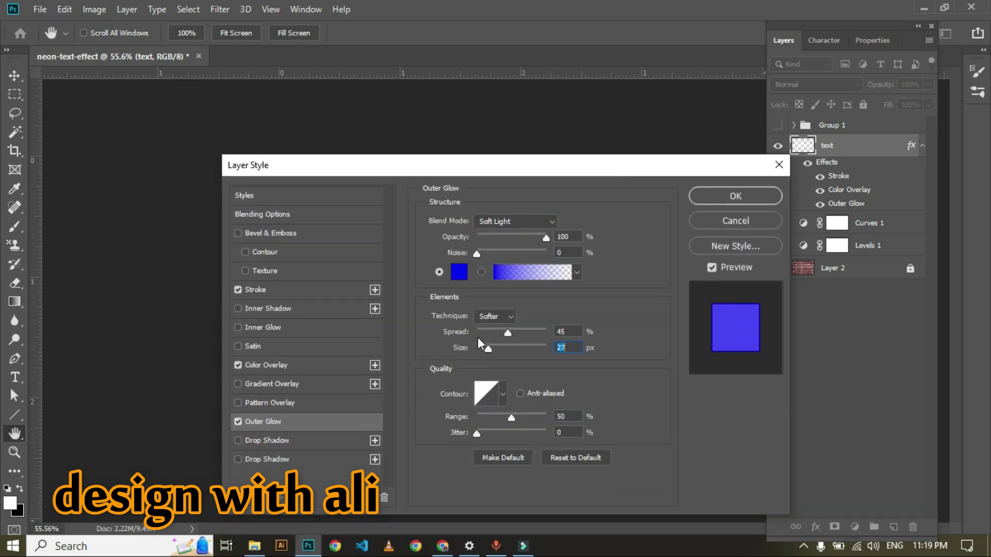
{"action": "left_click", "coordinate": [493, 316]}
{"action": "left_click", "coordinate": [493, 325]}
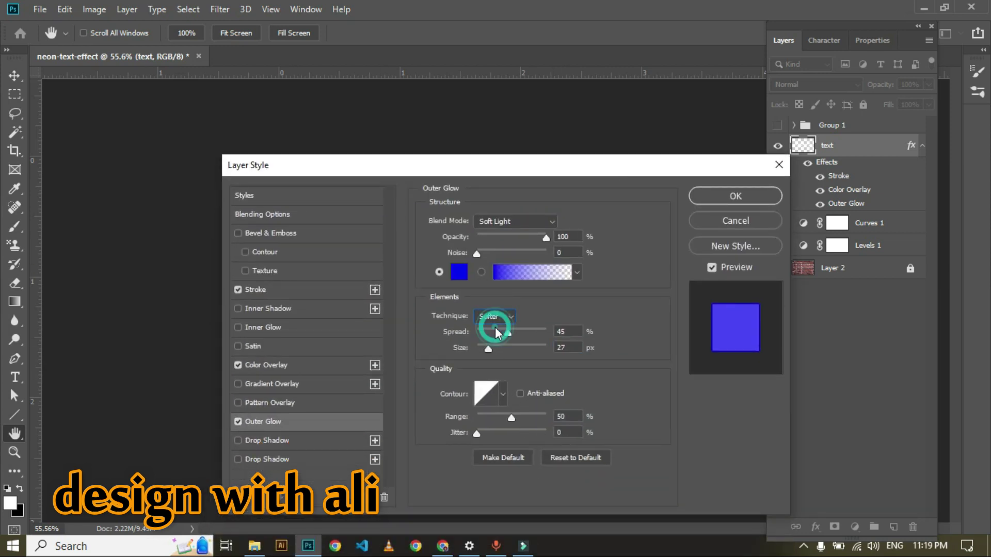
{"action": "left_click", "coordinate": [733, 201]}
Step: Reopen the text layer's blending options and enable an Inner Glow effect
{"action": "right_click", "coordinate": [797, 150]}
{"action": "key", "text": "Escape"}
{"action": "key", "text": "space"}
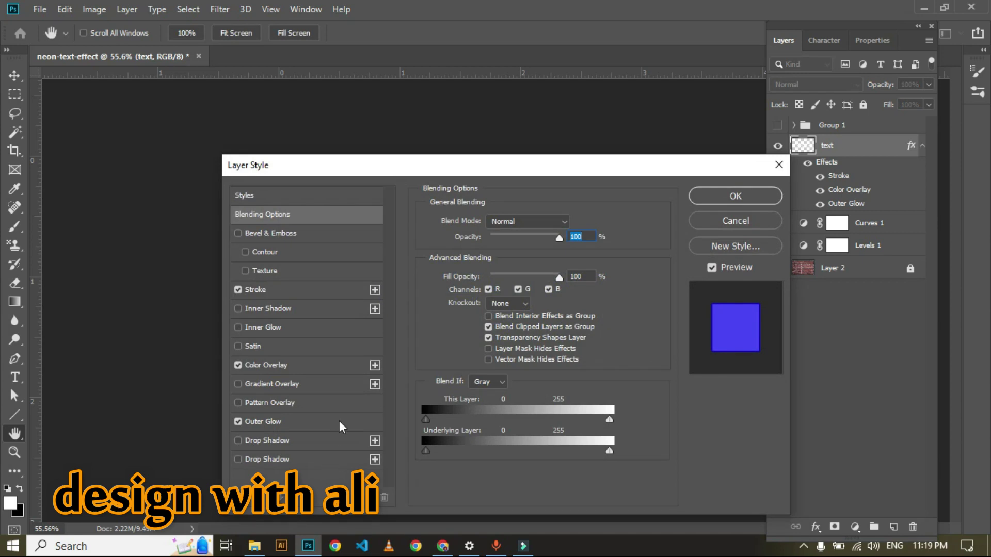
{"action": "left_click_drag", "start_coordinate": [384, 168], "coordinate": [401, 408]}
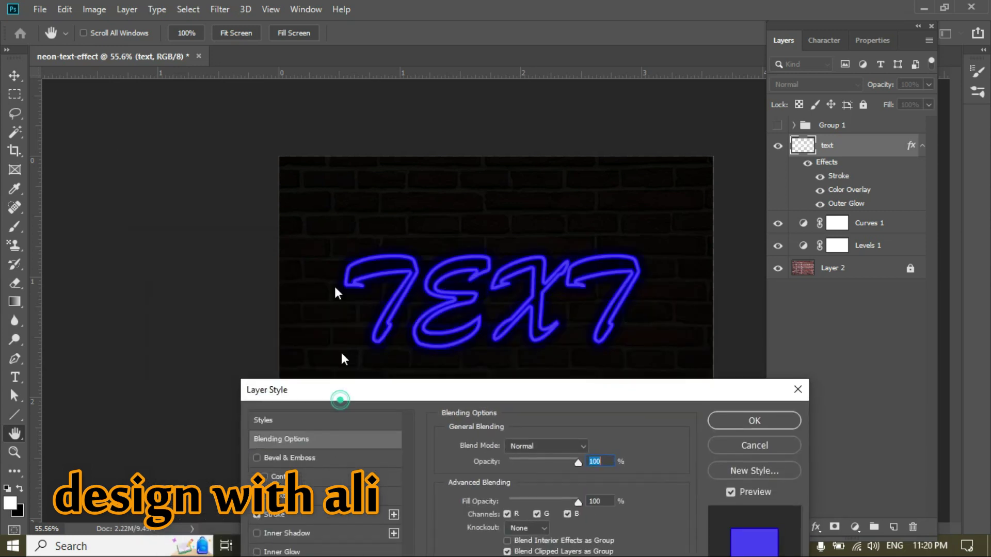
{"action": "left_click_drag", "start_coordinate": [338, 398], "coordinate": [329, 247]}
{"action": "left_click", "coordinate": [271, 409]}
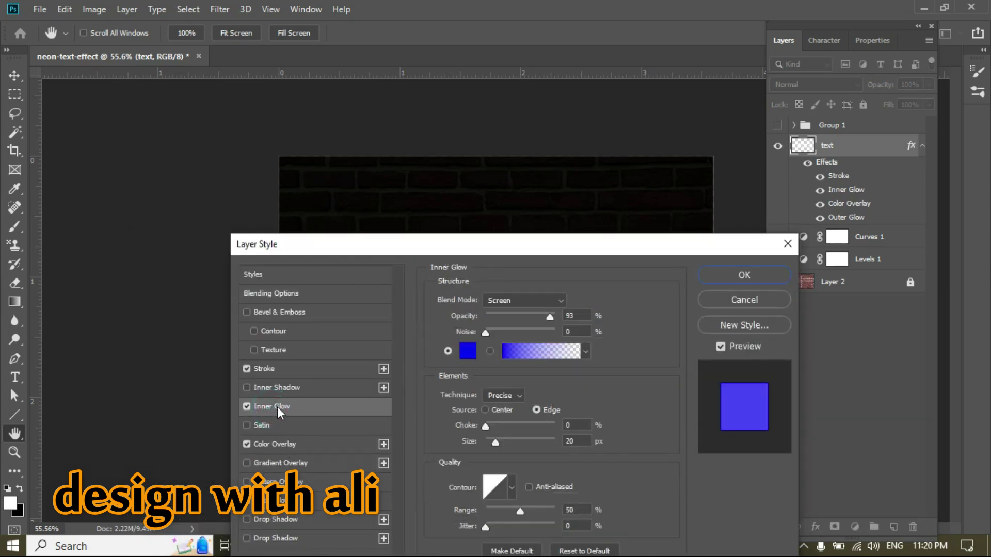
{"action": "left_click_drag", "start_coordinate": [551, 247], "coordinate": [522, 390]}
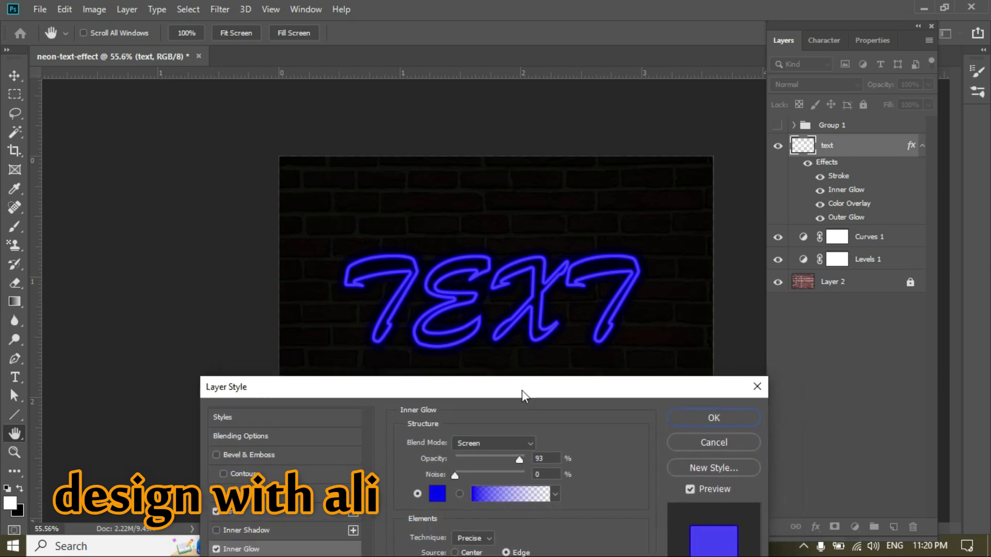
Step: Paste the copied blue as the inner glow color and accept it
{"action": "left_click", "coordinate": [437, 492]}
{"action": "right_click", "coordinate": [362, 519]}
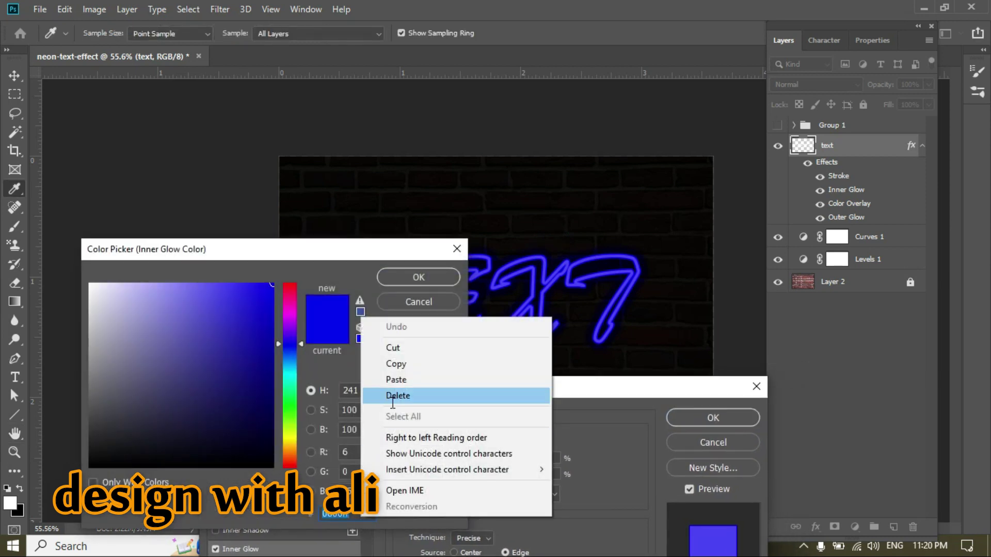
{"action": "left_click", "coordinate": [397, 380]}
{"action": "left_click", "coordinate": [425, 283]}
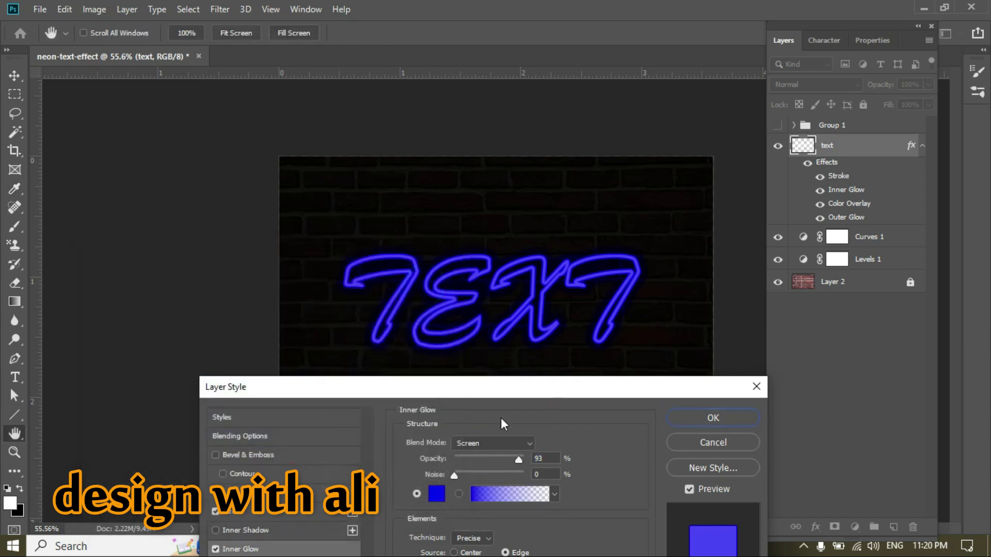
Step: Keep the inner glow's blend mode at Screen and raise its opacity to 100%
{"action": "left_click_drag", "start_coordinate": [501, 392], "coordinate": [494, 197]}
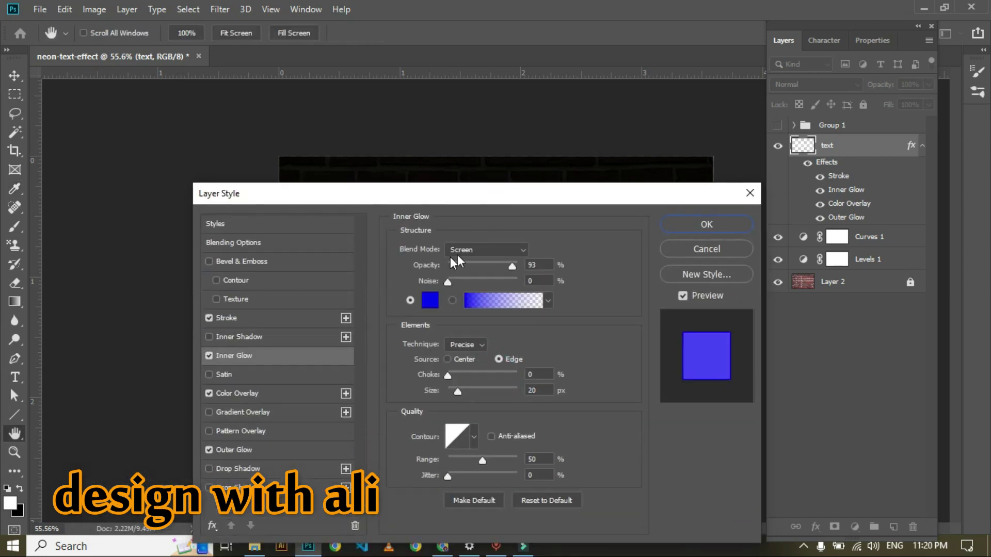
{"action": "left_click", "coordinate": [453, 253]}
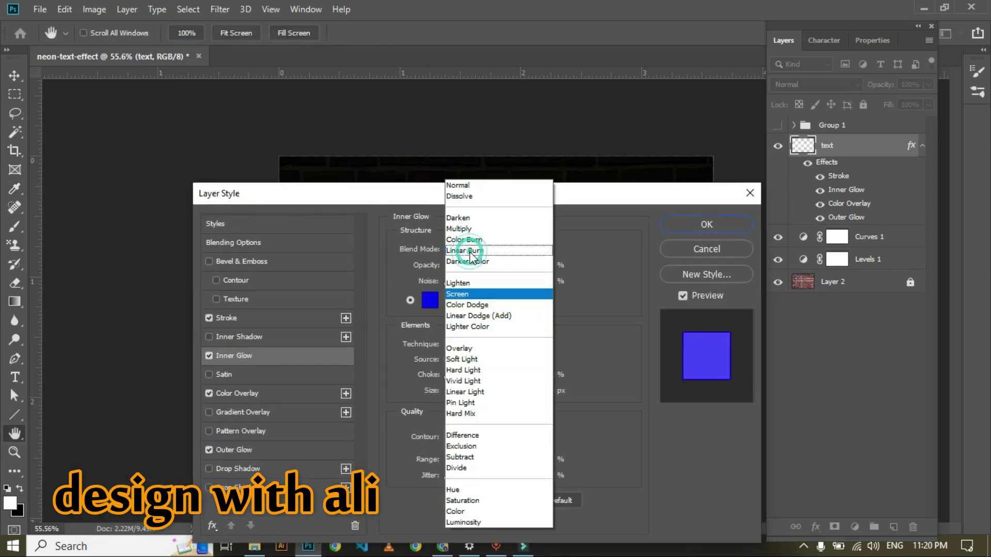
{"action": "left_click", "coordinate": [482, 294]}
{"action": "left_click_drag", "start_coordinate": [496, 205], "coordinate": [504, 398]}
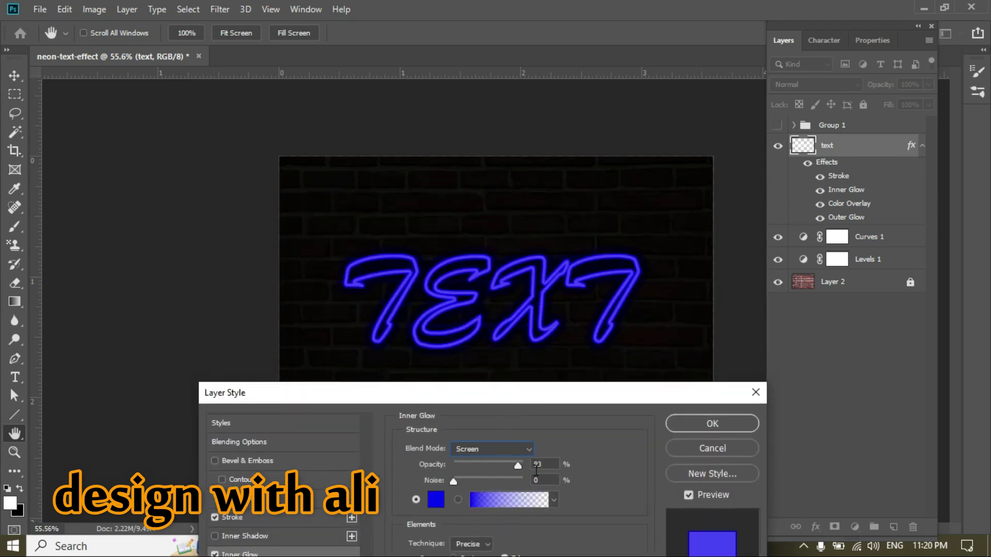
{"action": "left_click_drag", "start_coordinate": [521, 470], "coordinate": [526, 467]}
{"action": "left_click_drag", "start_coordinate": [582, 393], "coordinate": [573, 244]}
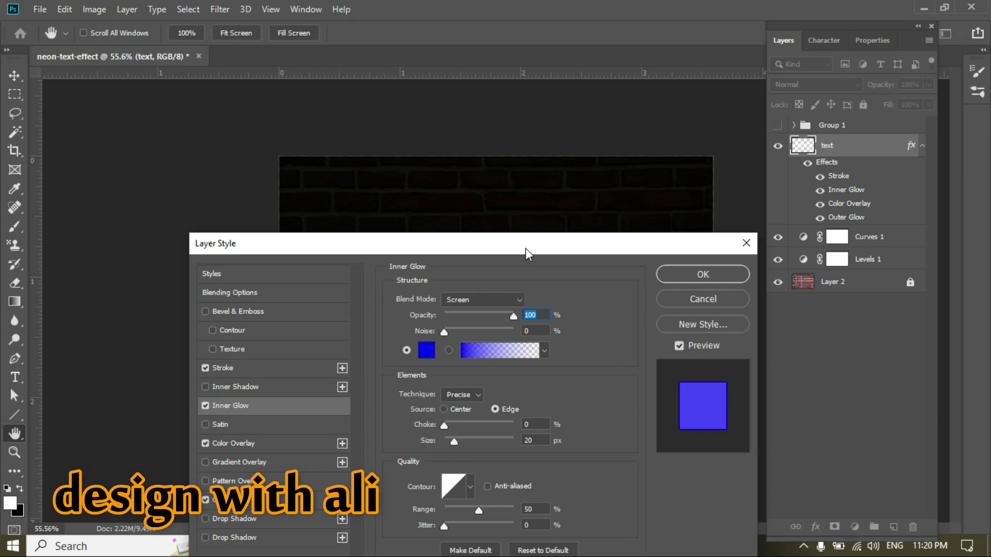
Step: Set the inner glow's size to 21 px
{"action": "left_click_drag", "start_coordinate": [524, 253], "coordinate": [535, 367]}
{"action": "left_click_drag", "start_coordinate": [466, 552], "coordinate": [467, 554]}
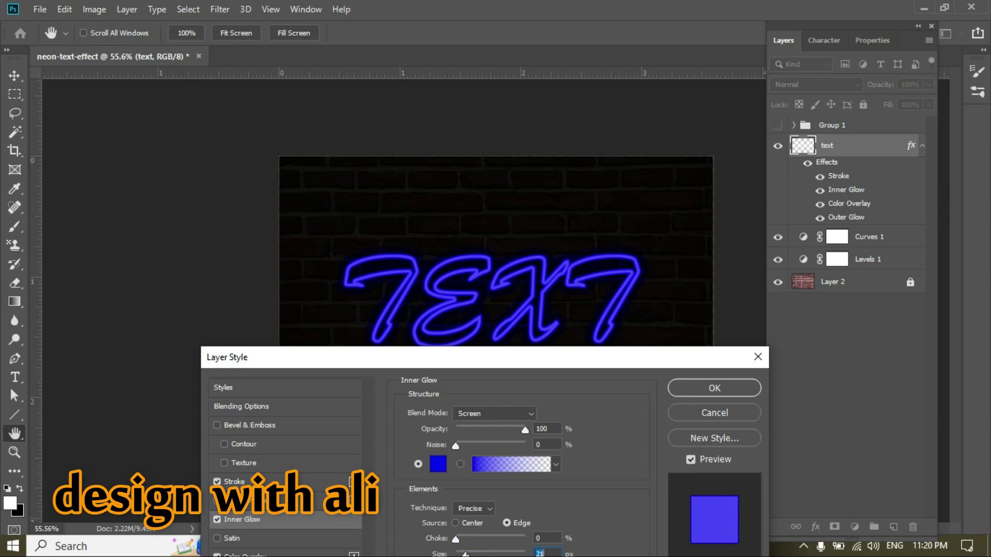
{"action": "left_click_drag", "start_coordinate": [570, 361], "coordinate": [560, 110]}
{"action": "left_click", "coordinate": [390, 306]}
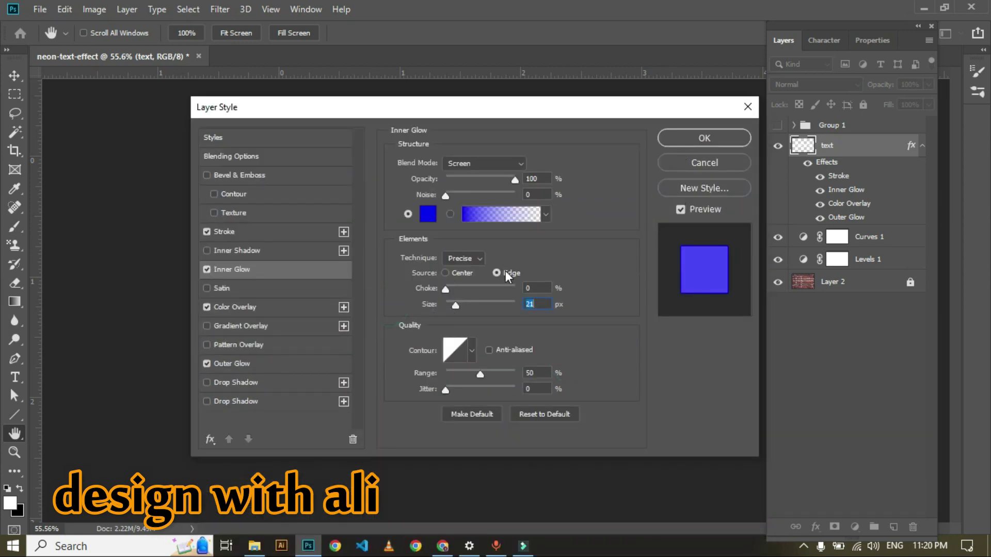
Step: Increase the text's outer glow spread to 68%
{"action": "left_click", "coordinate": [271, 369]}
{"action": "left_click_drag", "start_coordinate": [577, 112], "coordinate": [573, 386]}
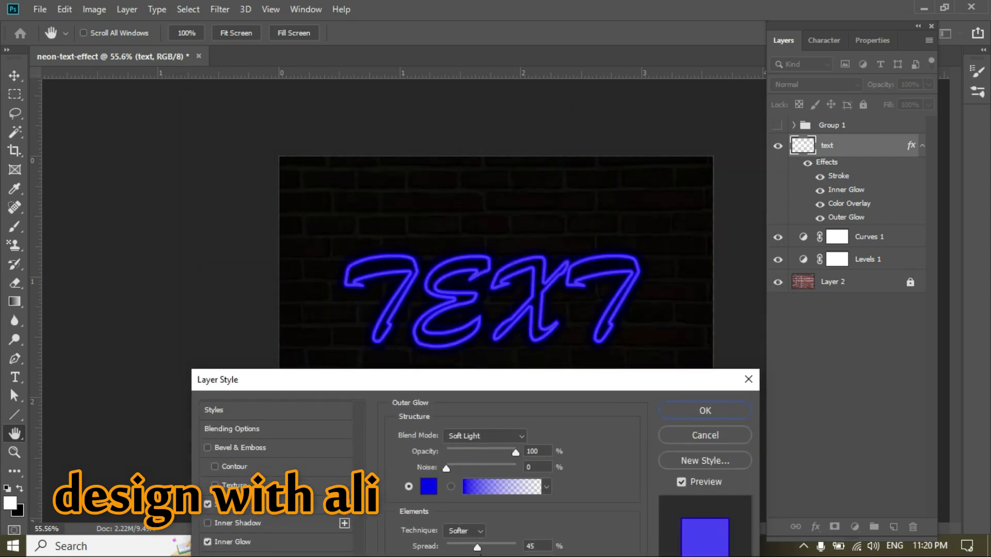
{"action": "left_click_drag", "start_coordinate": [477, 550], "coordinate": [494, 547]}
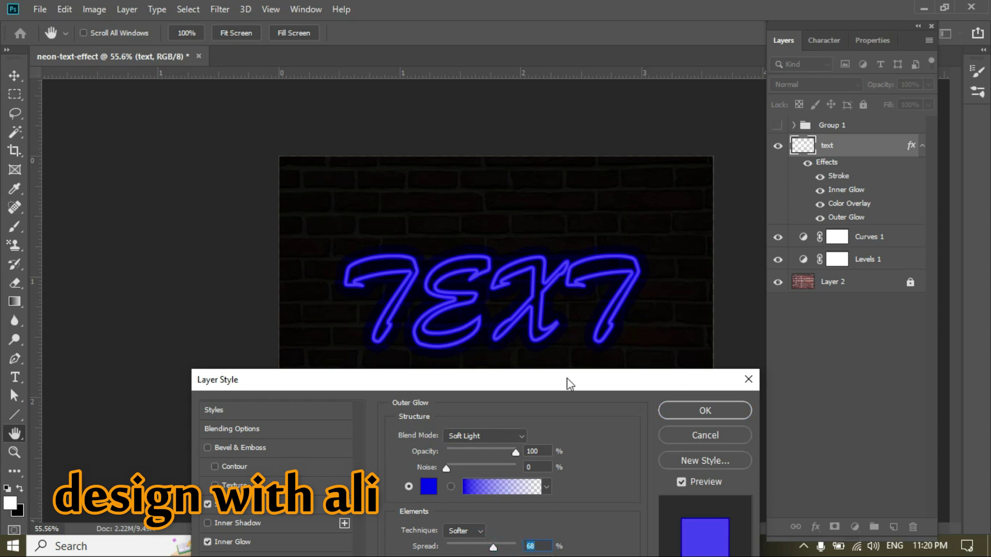
{"action": "left_click_drag", "start_coordinate": [567, 379], "coordinate": [619, 48]}
Step: Enable a Drop Shadow on the text and paste the copied blue as its color
{"action": "left_click", "coordinate": [303, 317]}
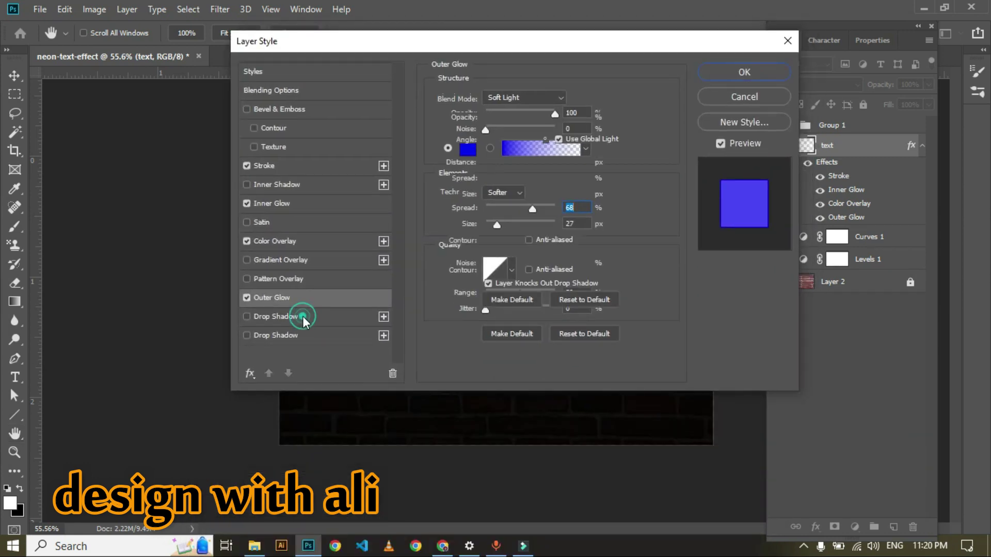
{"action": "left_click_drag", "start_coordinate": [577, 45], "coordinate": [550, 405]}
{"action": "left_click", "coordinate": [551, 461]}
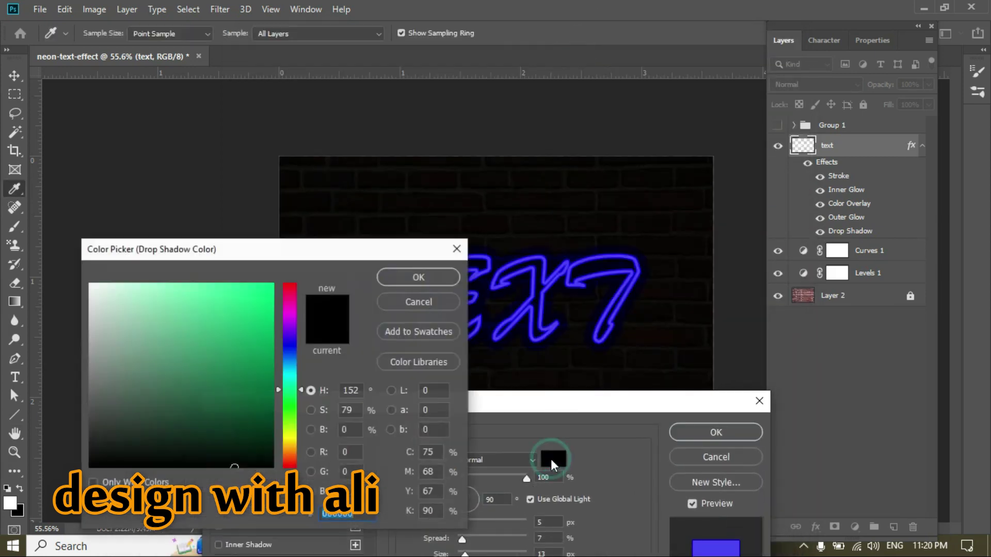
{"action": "right_click", "coordinate": [354, 513]}
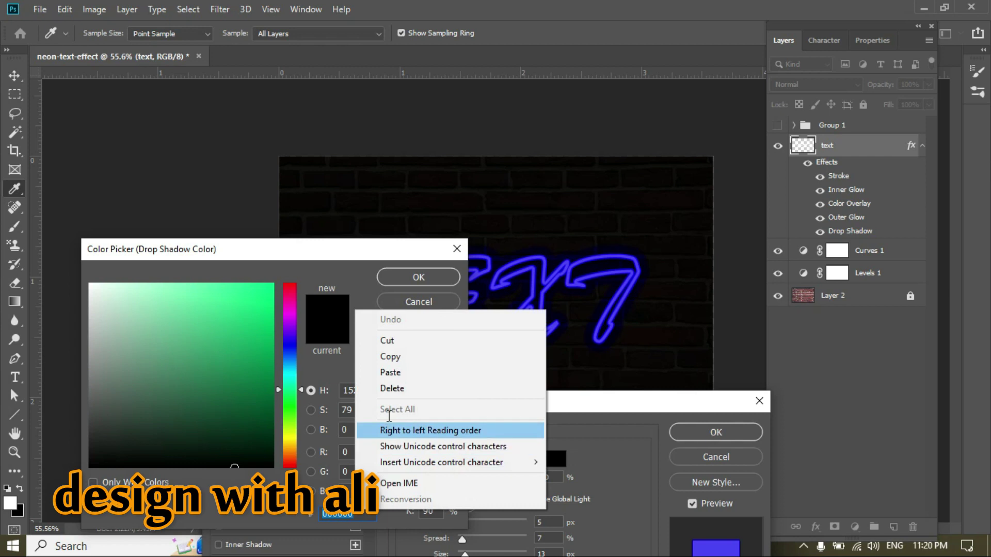
{"action": "left_click", "coordinate": [392, 375]}
{"action": "left_click", "coordinate": [418, 278]}
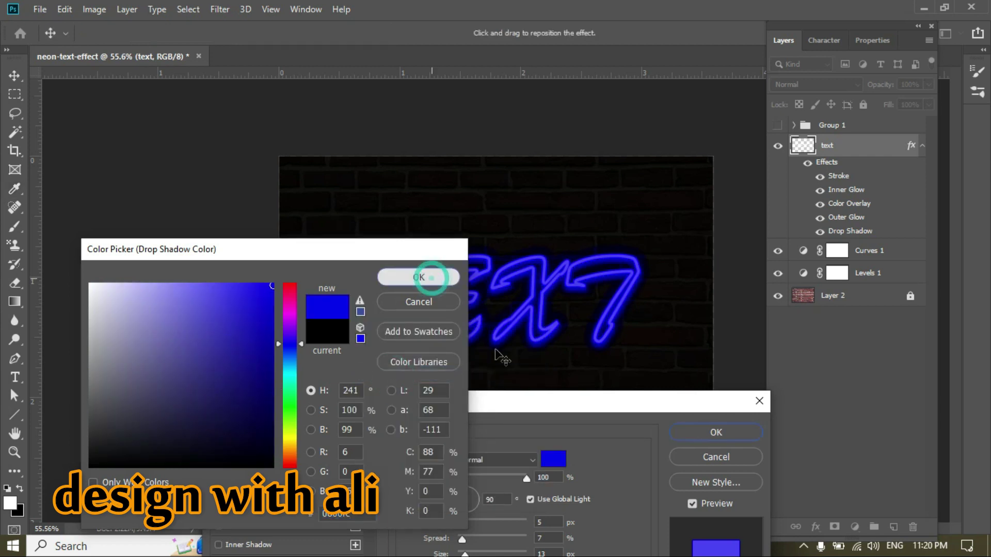
Step: Try a drop shadow spread of 15% and a size of 21 px
{"action": "left_click_drag", "start_coordinate": [610, 235], "coordinate": [607, 395]}
{"action": "mouse_move", "coordinate": [472, 514]}
{"action": "left_mouse_down"}
{"action": "mouse_move", "coordinate": [488, 519]}
{"action": "mouse_move", "coordinate": [477, 513]}
{"action": "left_mouse_up"}
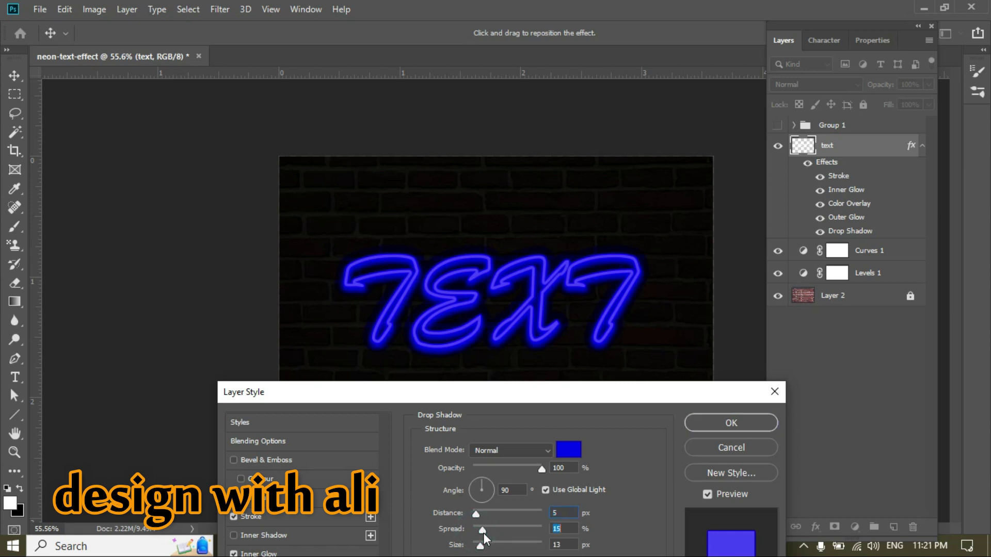
{"action": "left_click_drag", "start_coordinate": [526, 393], "coordinate": [531, 296]}
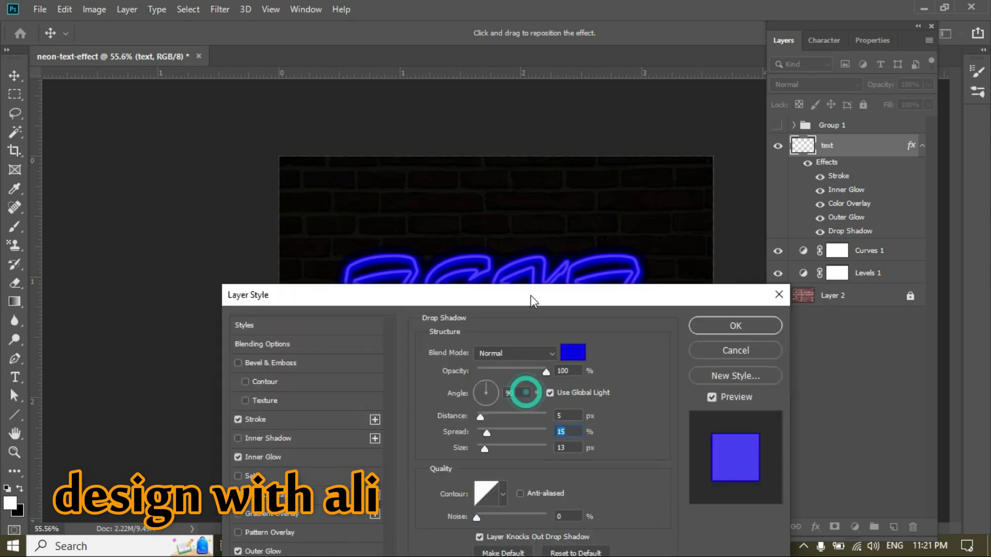
{"action": "left_click_drag", "start_coordinate": [482, 451], "coordinate": [488, 458]}
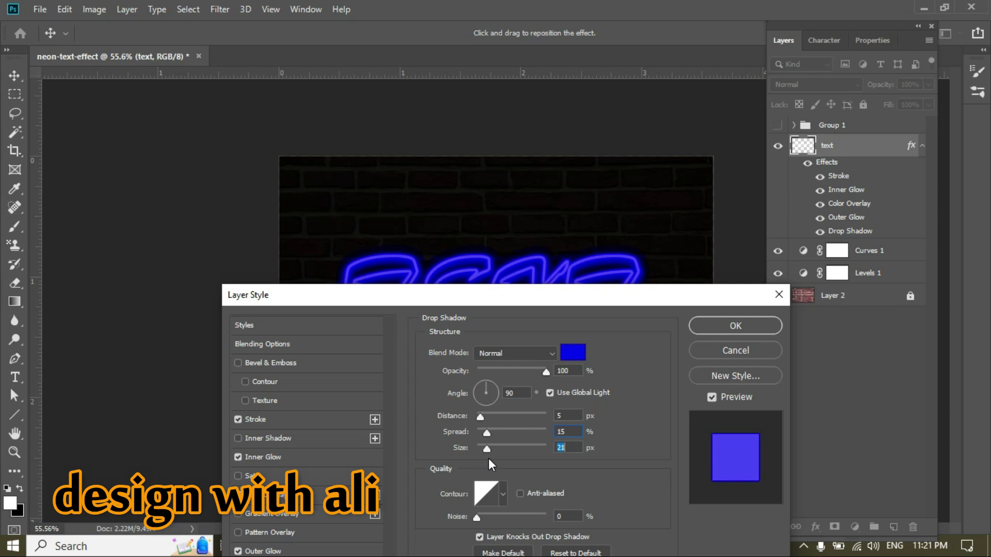
{"action": "left_click_drag", "start_coordinate": [528, 302], "coordinate": [516, 367]}
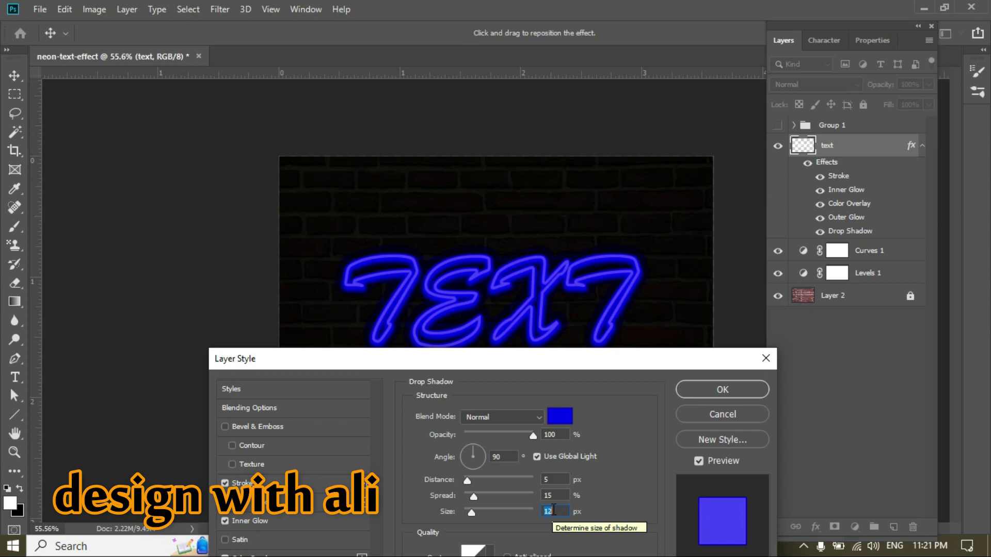
Step: Fine-tune the drop shadow to a 23% spread and a 13 px size, and apply the layer style
{"action": "left_click", "coordinate": [560, 496]}
{"action": "scroll", "coordinate": [562, 496], "scroll_direction": "up", "scroll_amount": 1}
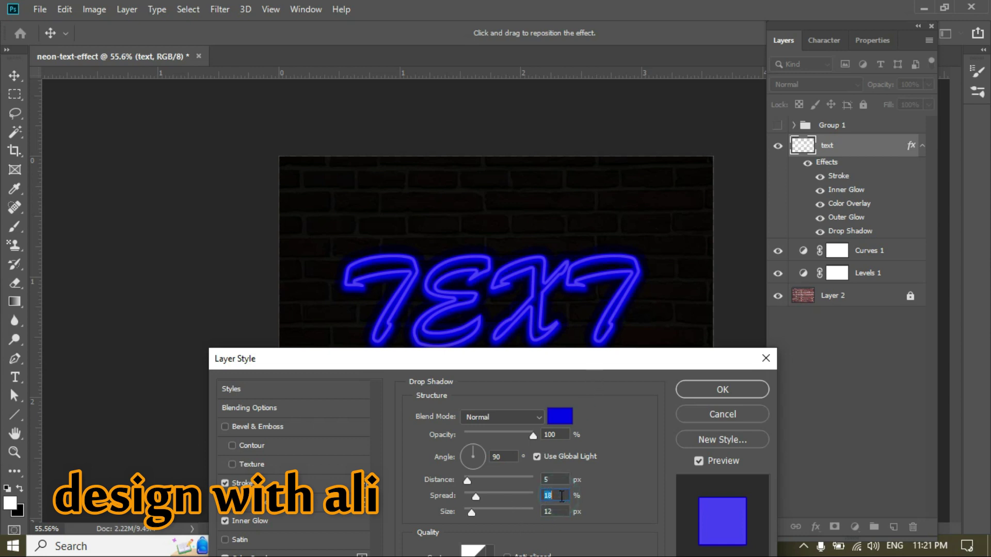
{"action": "scroll", "coordinate": [562, 496], "scroll_direction": "up", "scroll_amount": 1}
{"action": "left_click", "coordinate": [559, 513]}
{"action": "scroll", "coordinate": [558, 515], "scroll_direction": "up", "scroll_amount": 3}
{"action": "scroll", "coordinate": [558, 516], "scroll_direction": "down", "scroll_amount": 2}
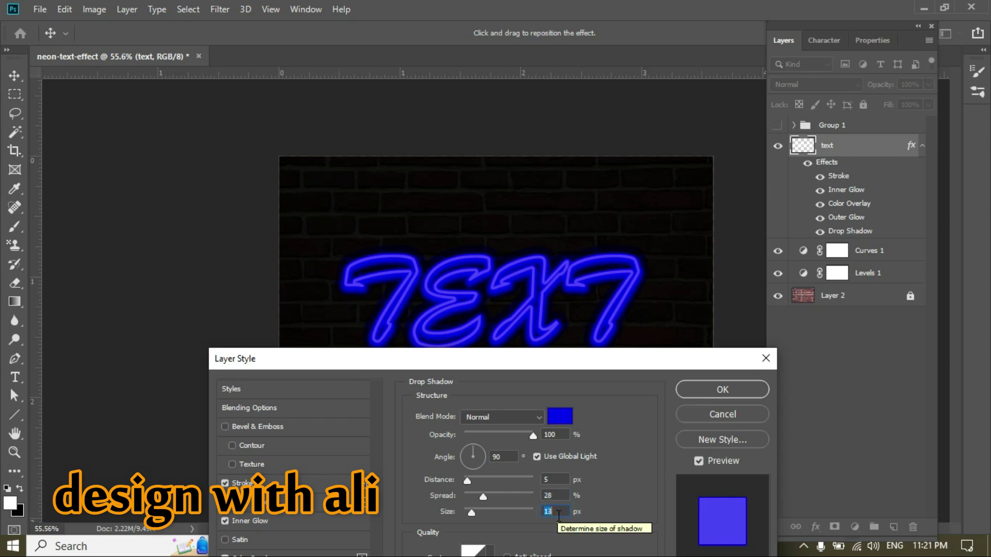
{"action": "left_click", "coordinate": [560, 496]}
{"action": "scroll", "coordinate": [562, 495], "scroll_direction": "down", "scroll_amount": 1}
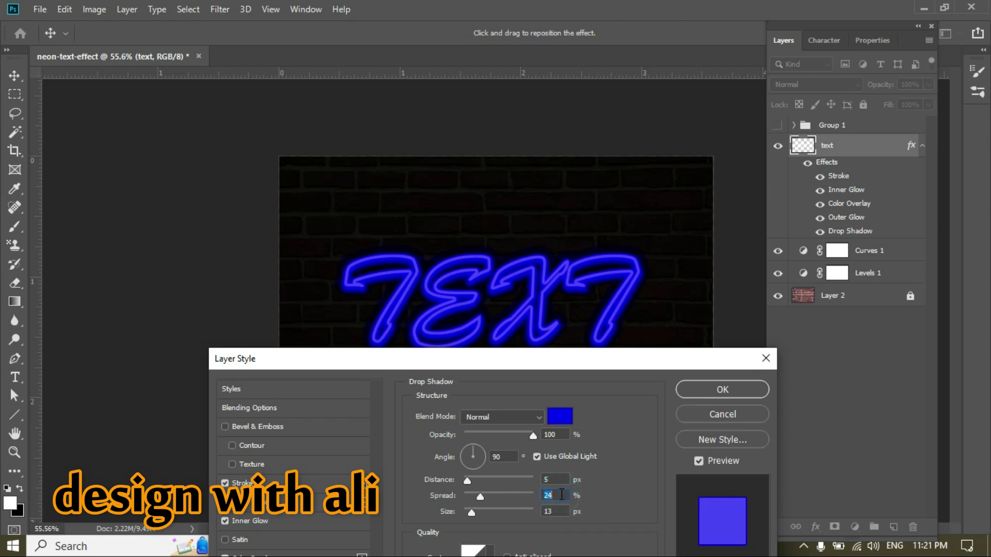
{"action": "left_click_drag", "start_coordinate": [612, 358], "coordinate": [615, 153]}
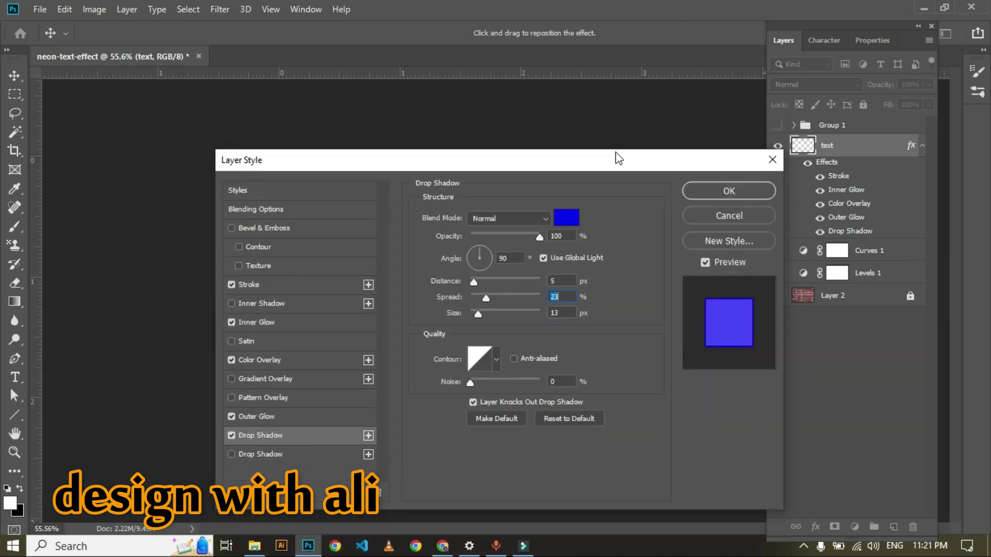
{"action": "left_click", "coordinate": [731, 187]}
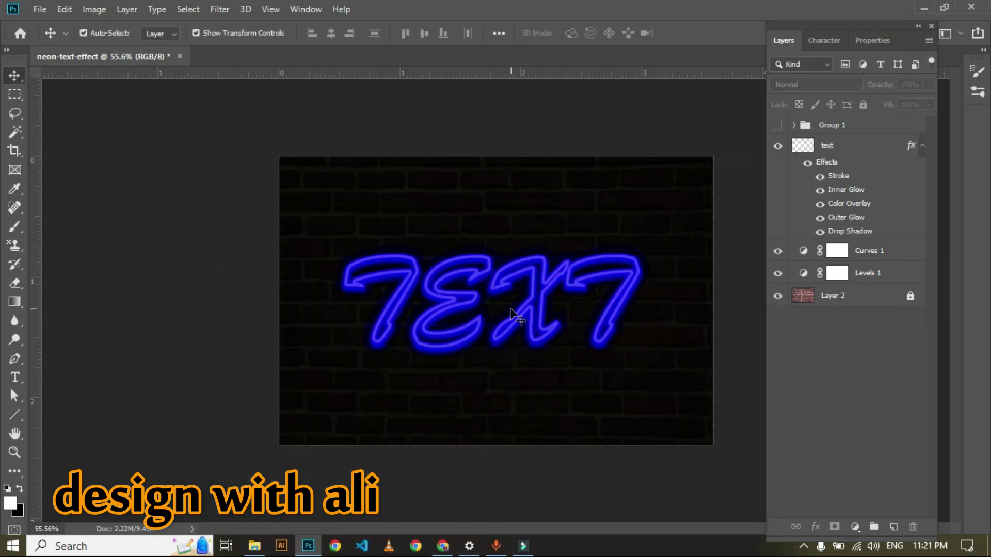
Step: Deselect the layers and examine the blue glow around the letter outlines at close range
{"action": "left_click", "coordinate": [454, 297]}
{"action": "left_click", "coordinate": [90, 413]}
{"action": "key", "text": "z"}
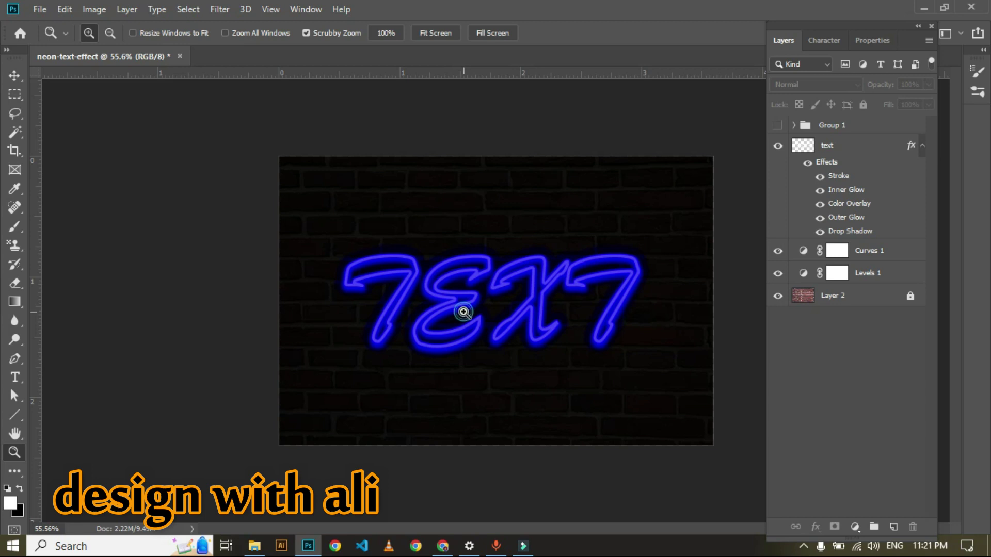
{"action": "left_click", "coordinate": [465, 314]}
{"action": "left_click", "coordinate": [465, 314]}
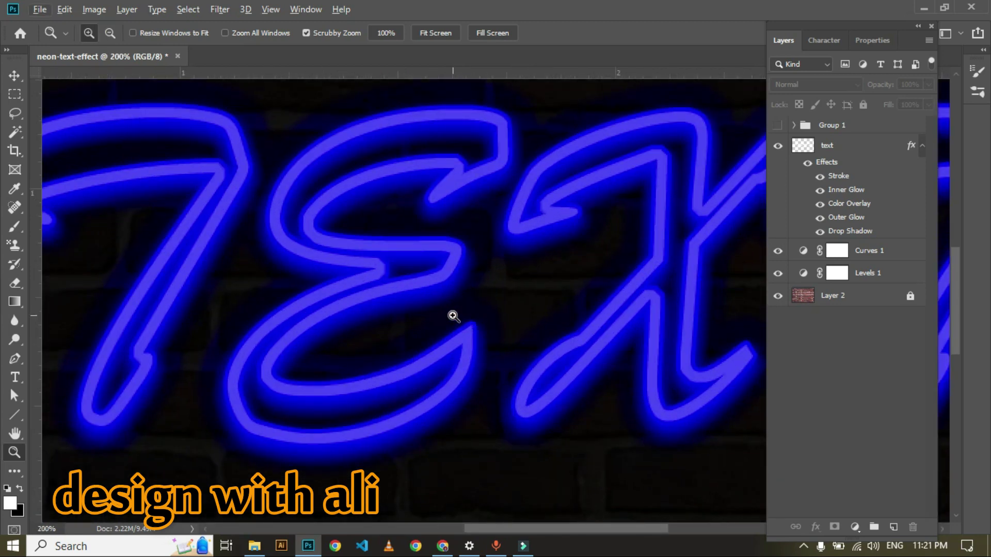
{"action": "key", "text": "alt"}
{"action": "left_click", "coordinate": [453, 316], "text": "alt"}
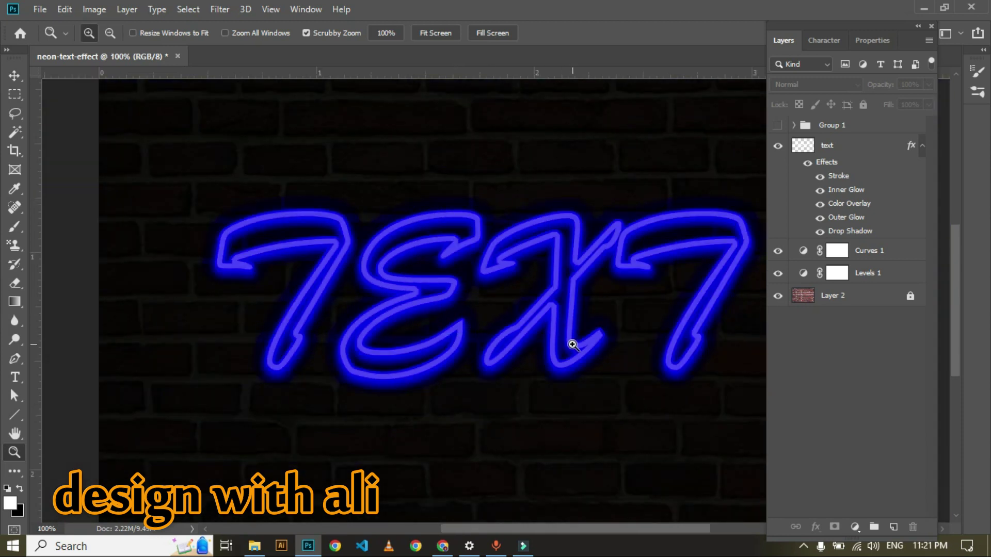
Step: Add a Hue/Saturation adjustment layer above all layers and set its hue to -62
{"action": "left_click", "coordinate": [877, 40]}
{"action": "left_click_drag", "start_coordinate": [841, 28], "coordinate": [894, 27]}
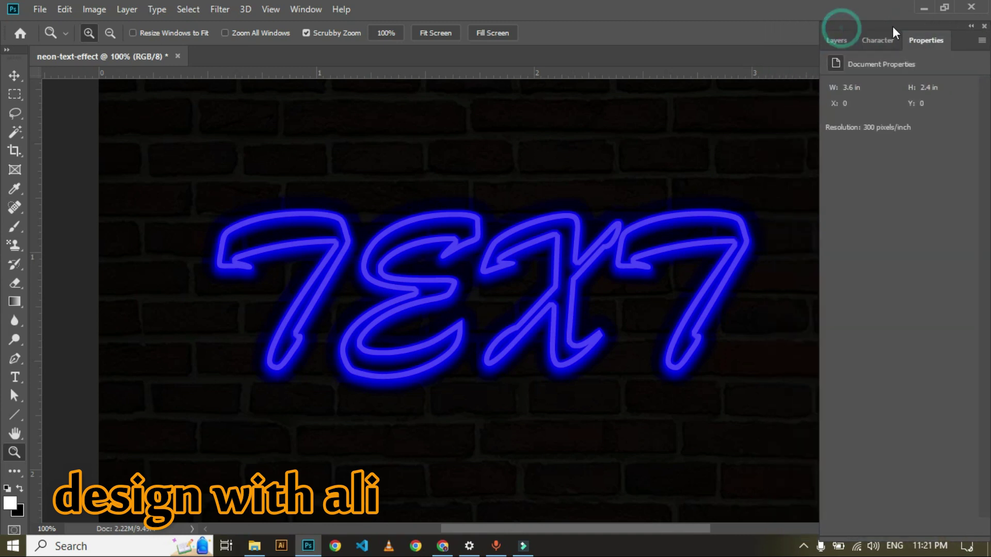
{"action": "left_click", "coordinate": [839, 41]}
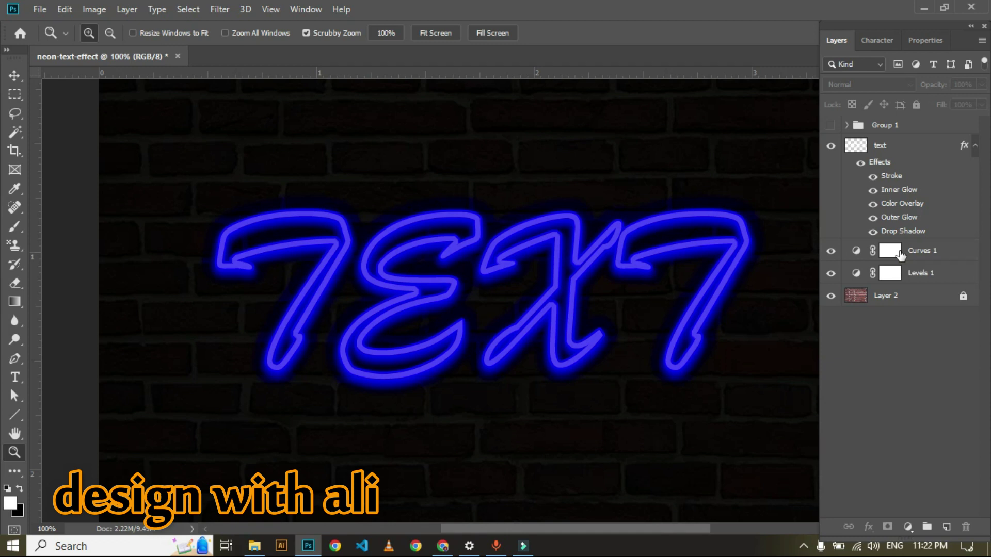
{"action": "left_click", "coordinate": [908, 527]}
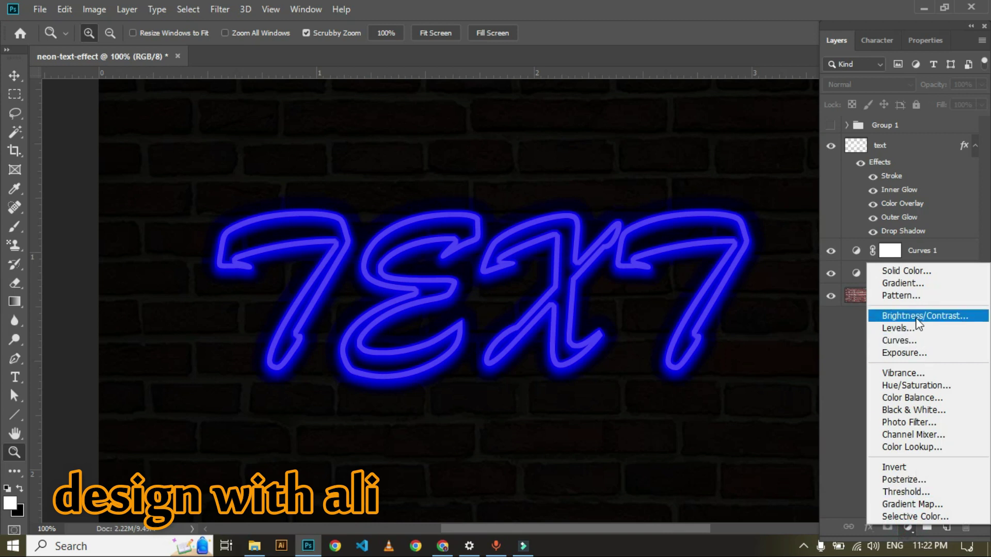
{"action": "left_click", "coordinate": [909, 384]}
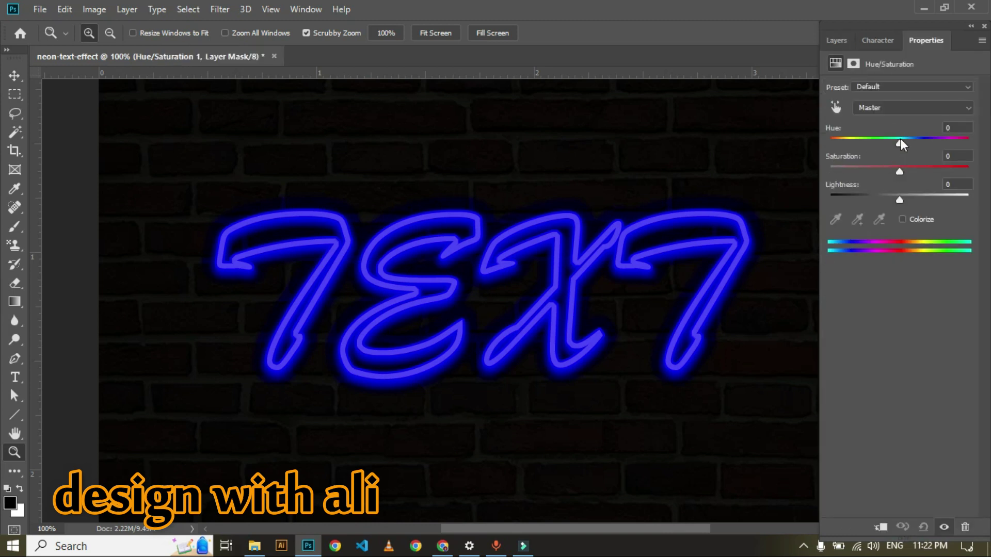
{"action": "left_click_drag", "start_coordinate": [898, 142], "coordinate": [862, 149]}
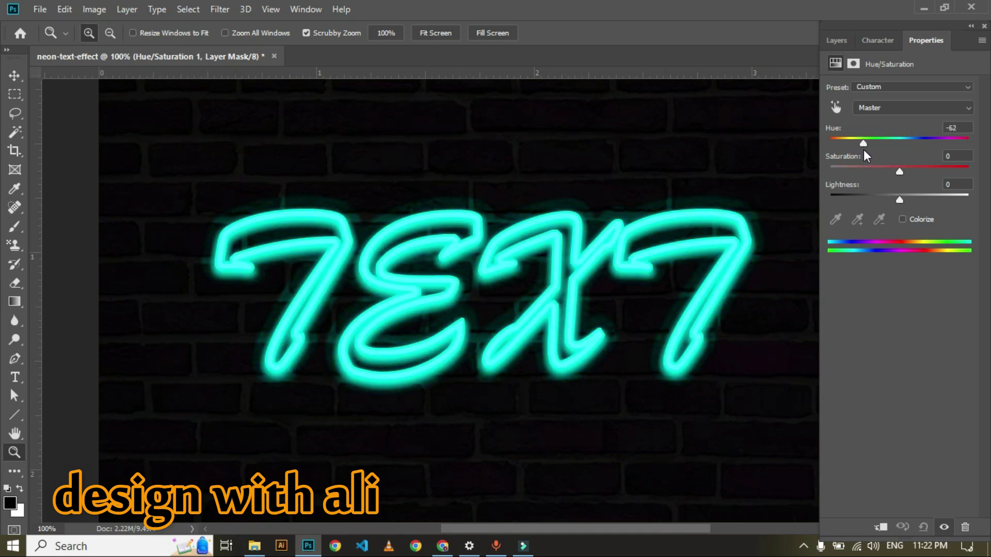
Step: Examine the recolored cyan lettering up close and in the full composition
{"action": "left_click", "coordinate": [652, 225]}
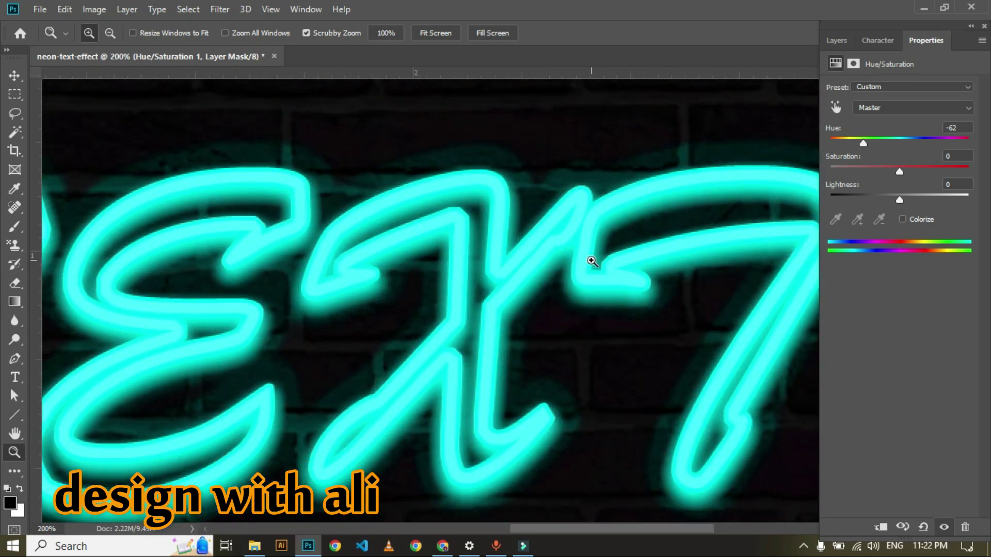
{"action": "left_click", "coordinate": [591, 261], "text": "alt"}
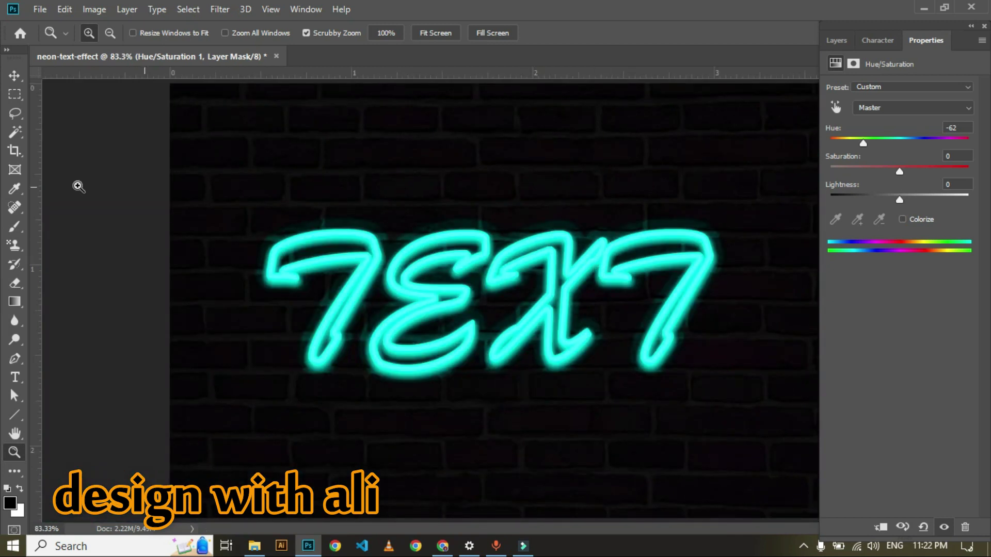
{"action": "left_click", "coordinate": [110, 31]}
{"action": "left_click", "coordinate": [489, 299]}
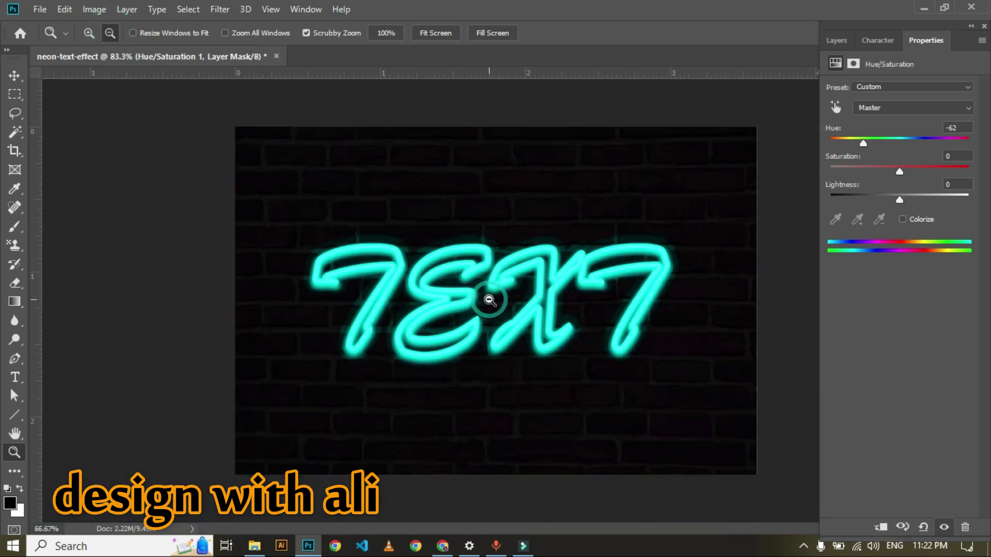
{"action": "left_click", "coordinate": [489, 299]}
{"action": "left_click", "coordinate": [19, 77]}
{"action": "left_click", "coordinate": [536, 287]}
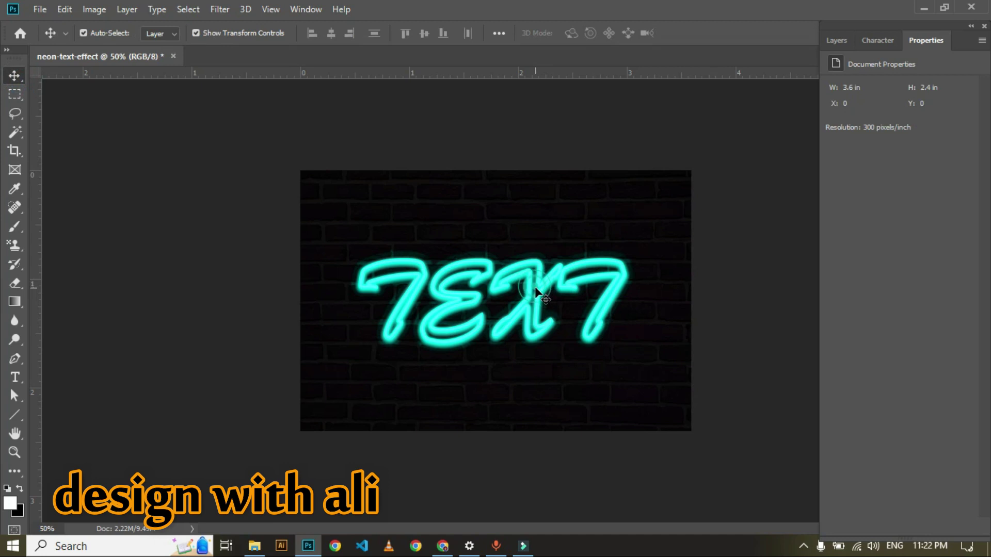
Step: Add another Hue/Saturation adjustment directly above the text layer and shift its hue so the neon text turns red
{"action": "left_click", "coordinate": [876, 44]}
{"action": "left_click", "coordinate": [838, 40]}
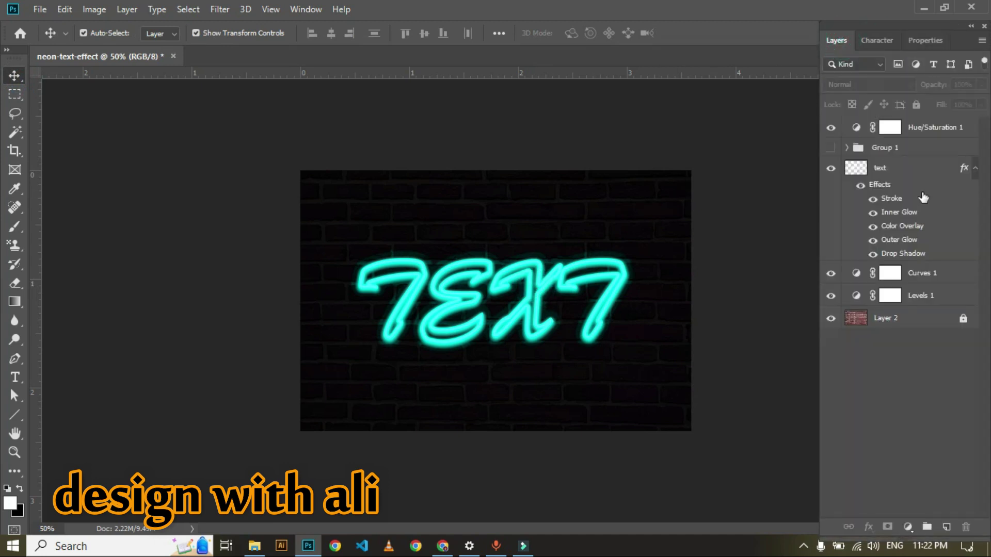
{"action": "left_click", "coordinate": [896, 171]}
{"action": "left_click", "coordinate": [908, 527]}
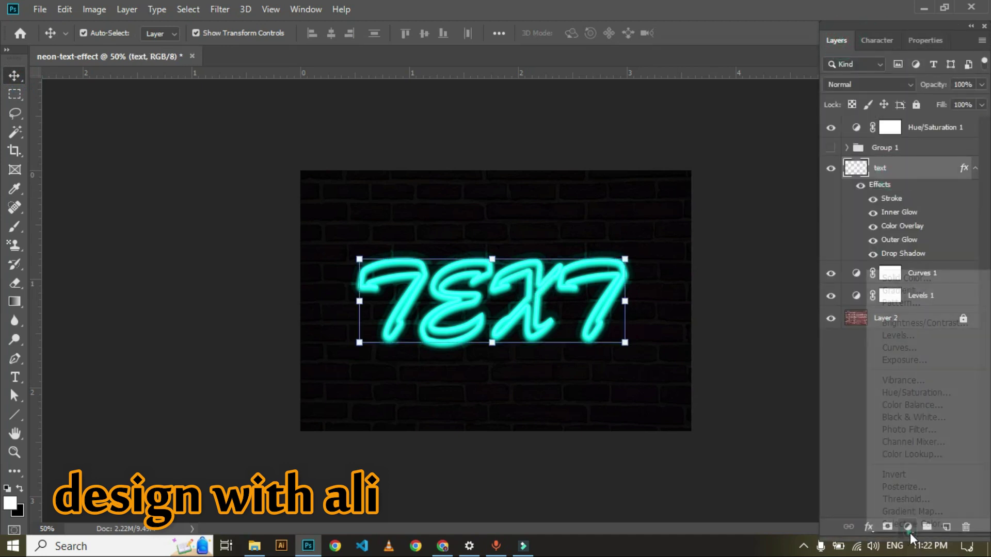
{"action": "left_click", "coordinate": [917, 393]}
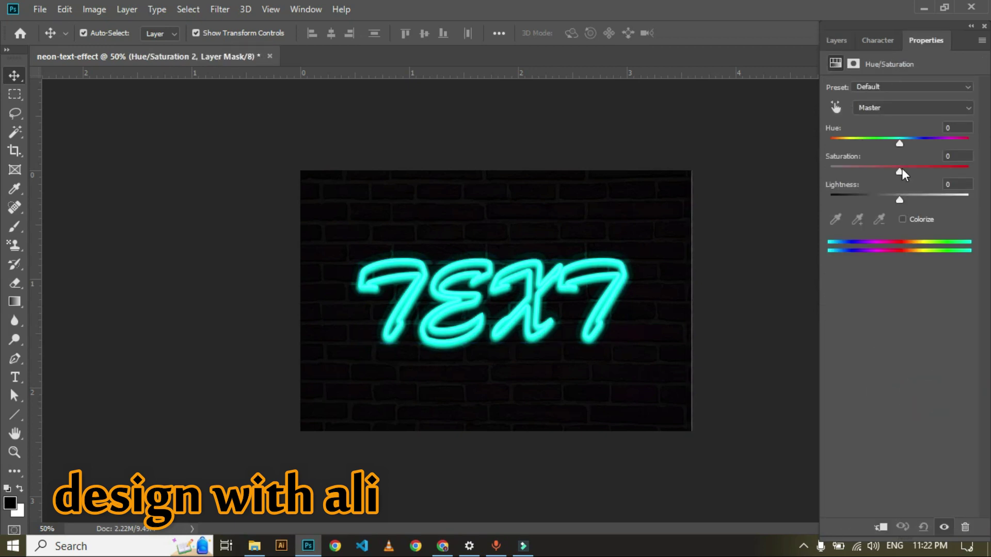
{"action": "left_click_drag", "start_coordinate": [898, 143], "coordinate": [968, 142]}
{"action": "left_click", "coordinate": [837, 40]}
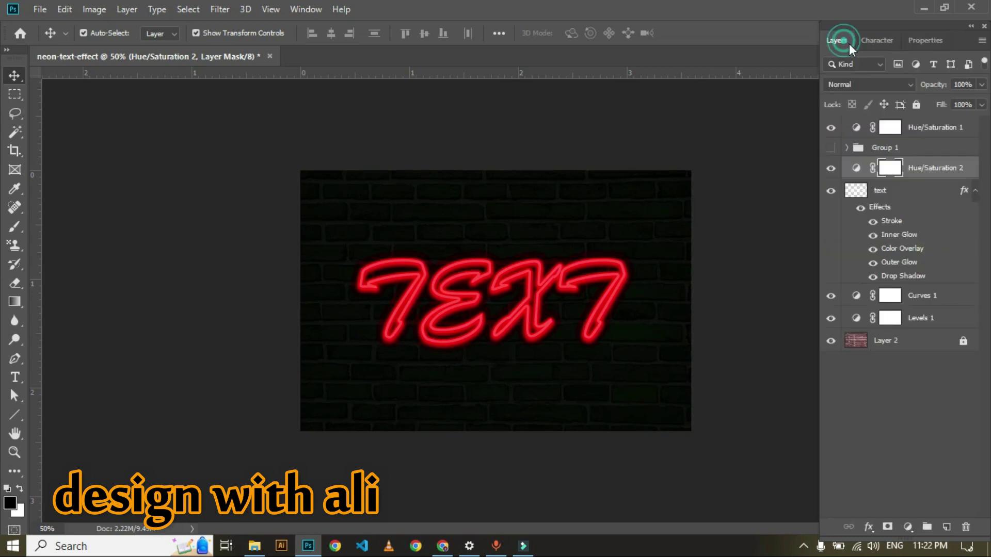